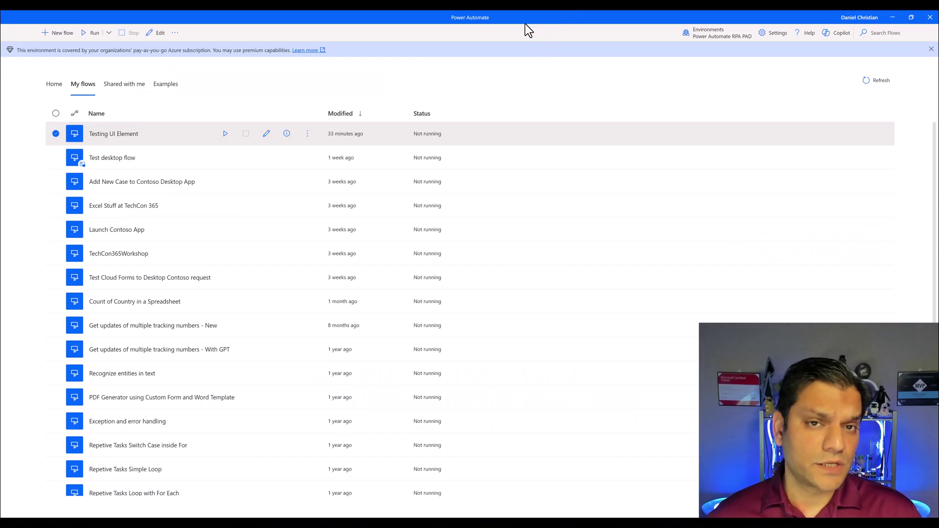
# Create a new desktop flow named 'Demo of UI Elements' and open it for editing
pyautogui.click(62, 33)
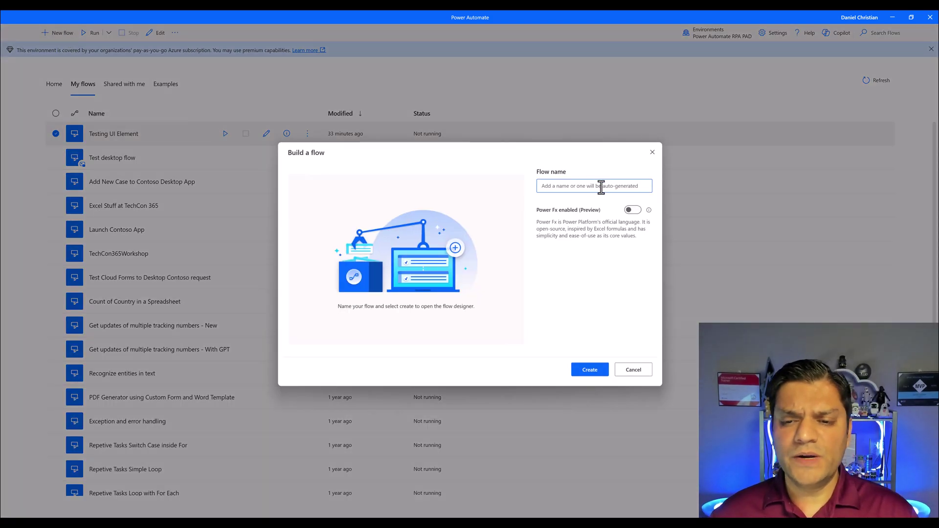
pyautogui.write('Demo of UI Elements')
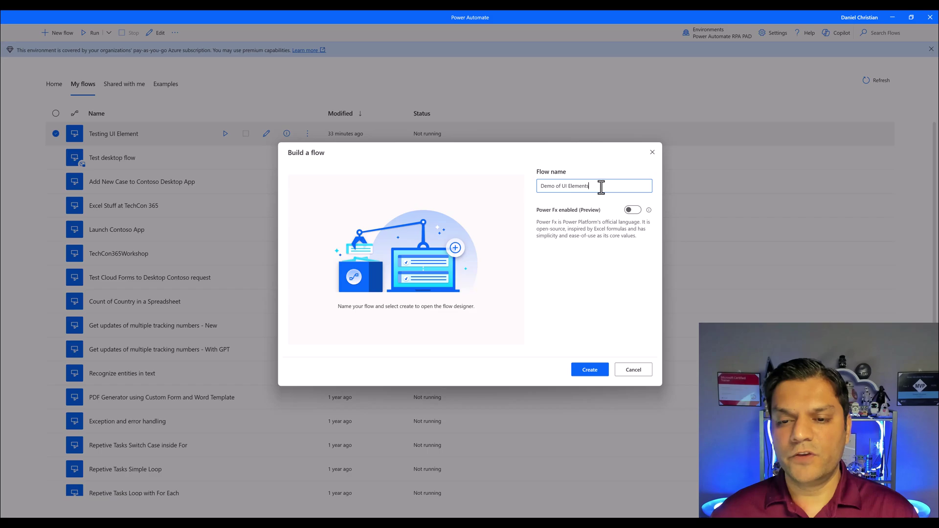
pyautogui.click(588, 368)
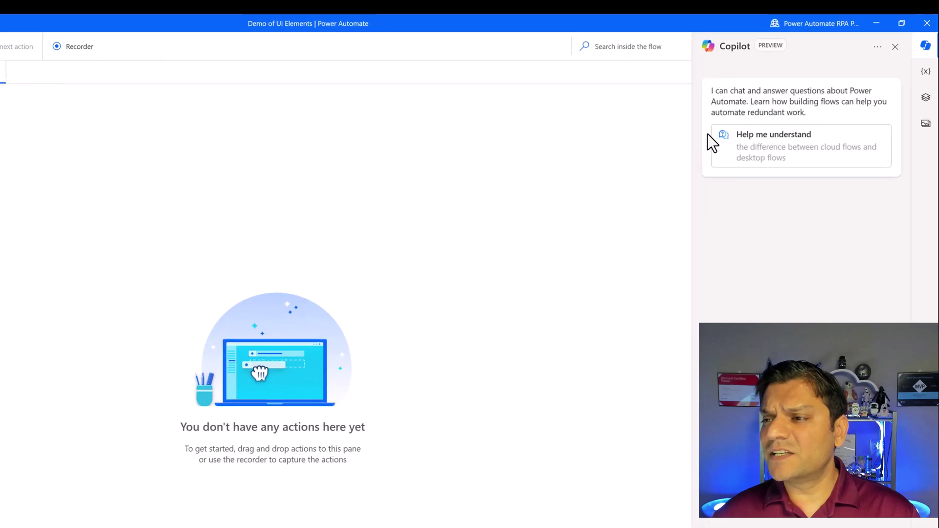
# Close Copilot, show the empty UI elements pane, and dismiss the element picker without capturing
pyautogui.click(886, 56)
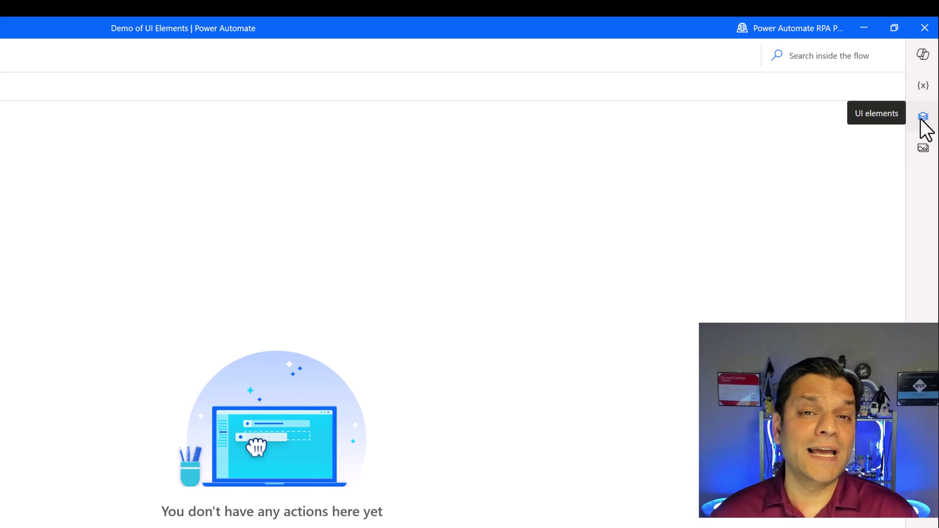
pyautogui.click(922, 118)
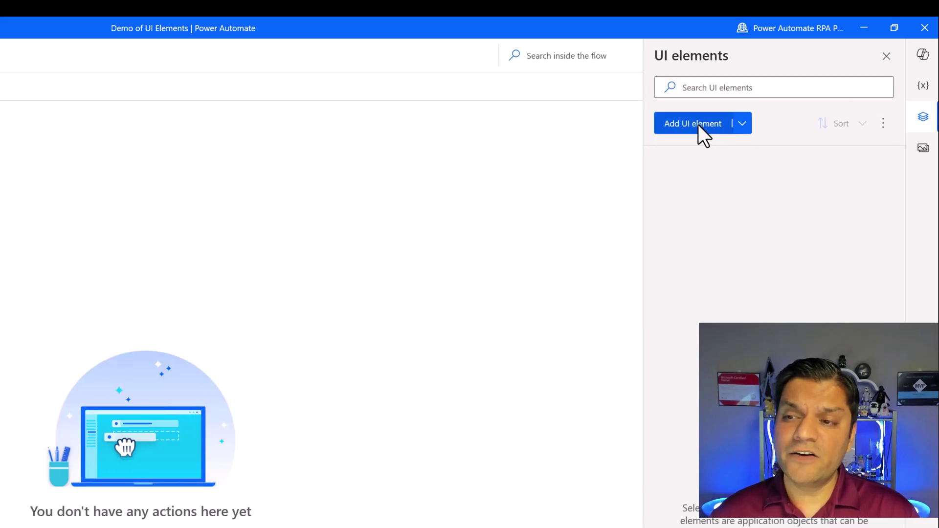
pyautogui.click(730, 116)
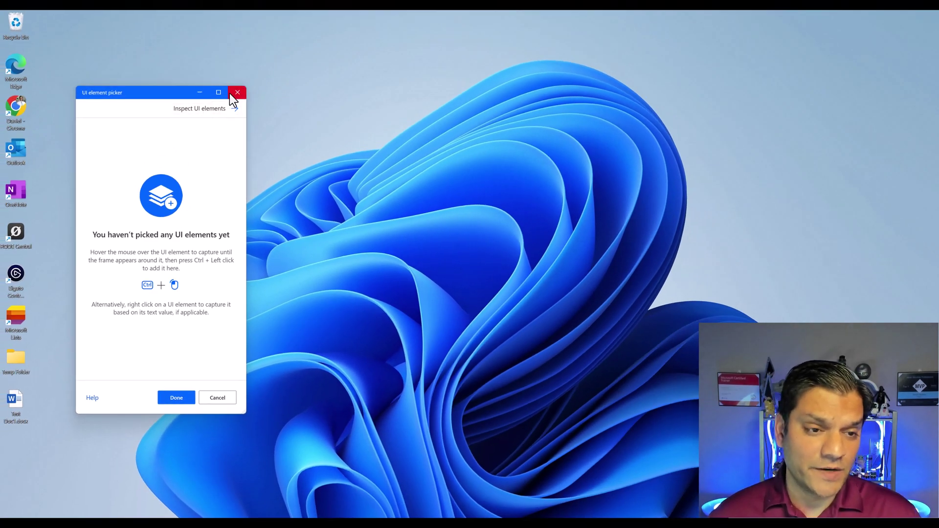
pyautogui.click(233, 95)
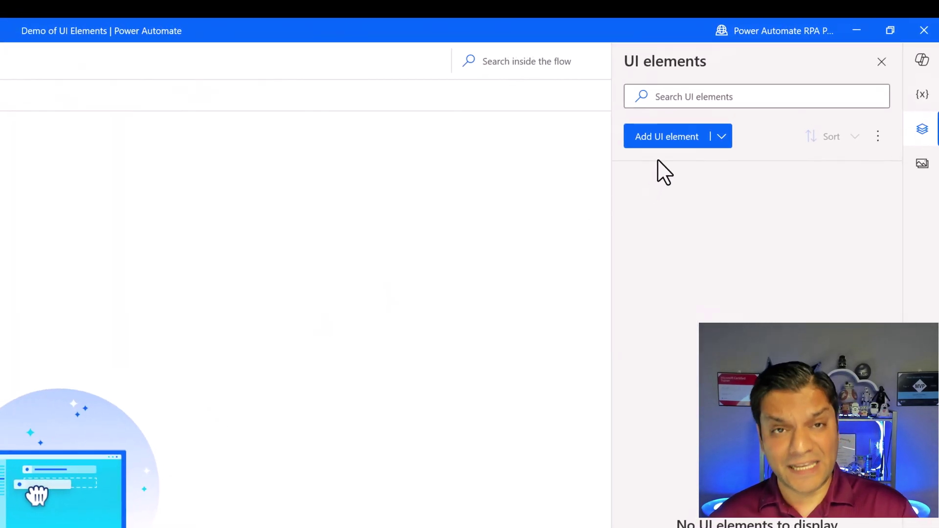
pyautogui.click(722, 136)
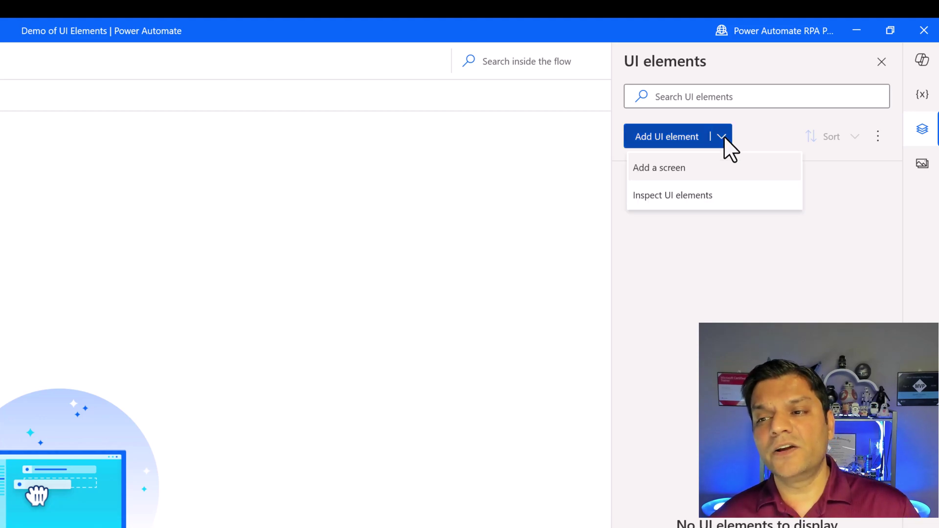
pyautogui.click(708, 201)
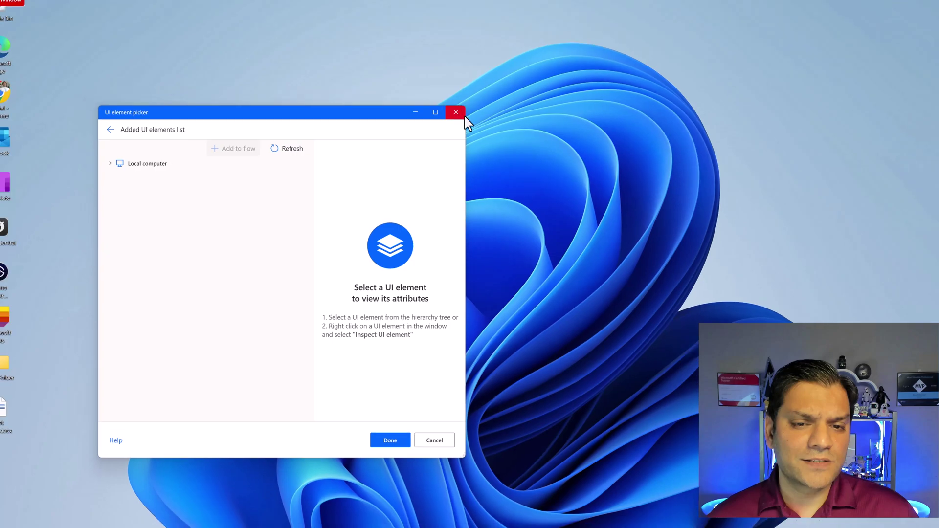
pyautogui.click(456, 112)
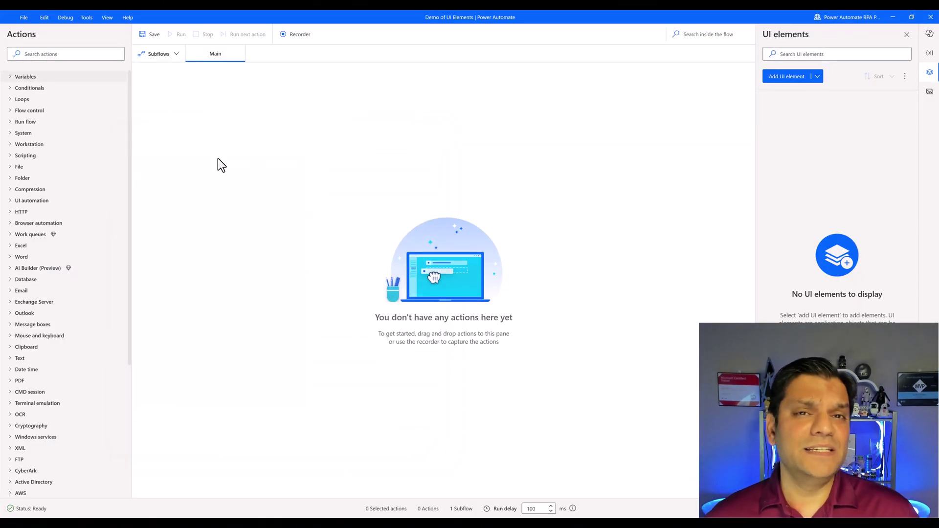
# Launch Inspect UI elements from the Tools menu
pyautogui.click(91, 18)
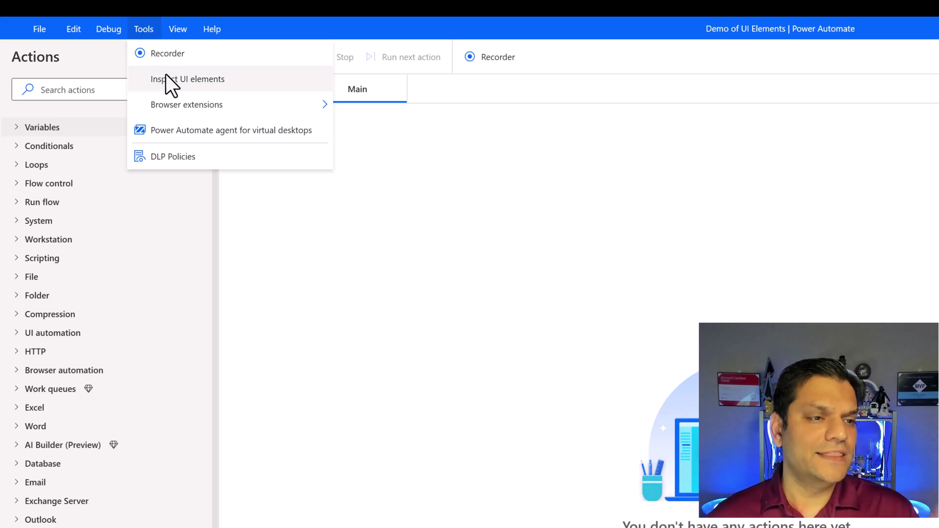
pyautogui.click(168, 87)
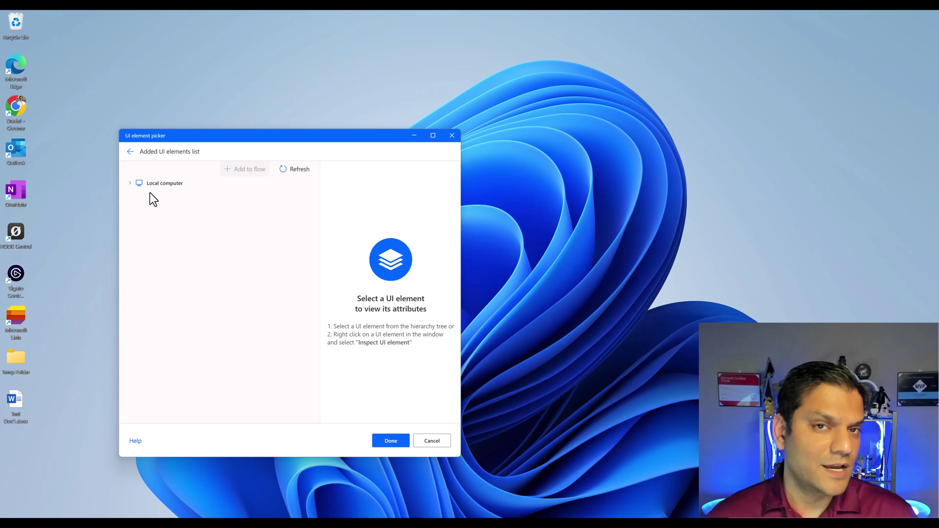
# Expand Local computer to list Google Chrome, the Camtasia windows, TaskBar and Desktop Icons
pyautogui.click(130, 183)
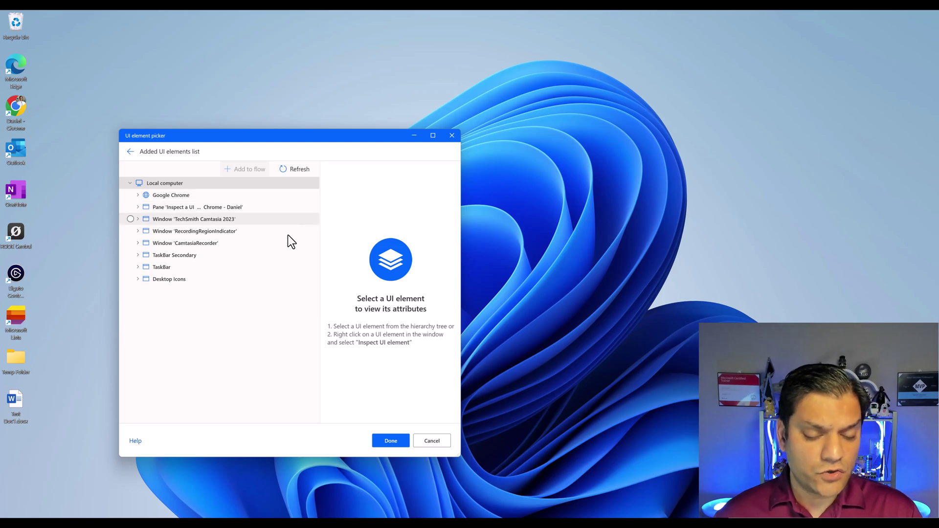
pyautogui.moveTo(542, 519)
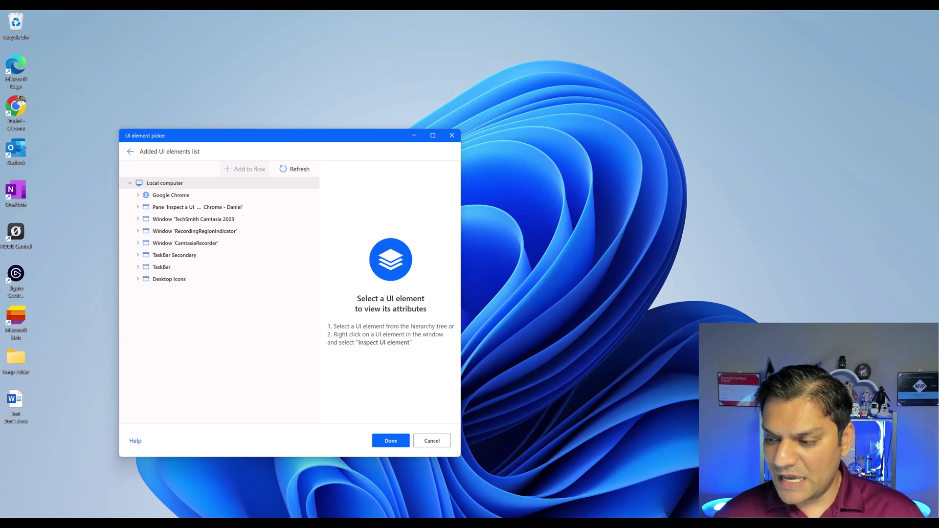
# Close the Chrome 'Inspect a UI element' docs window and refresh the picker's element tree
pyautogui.click(543, 519)
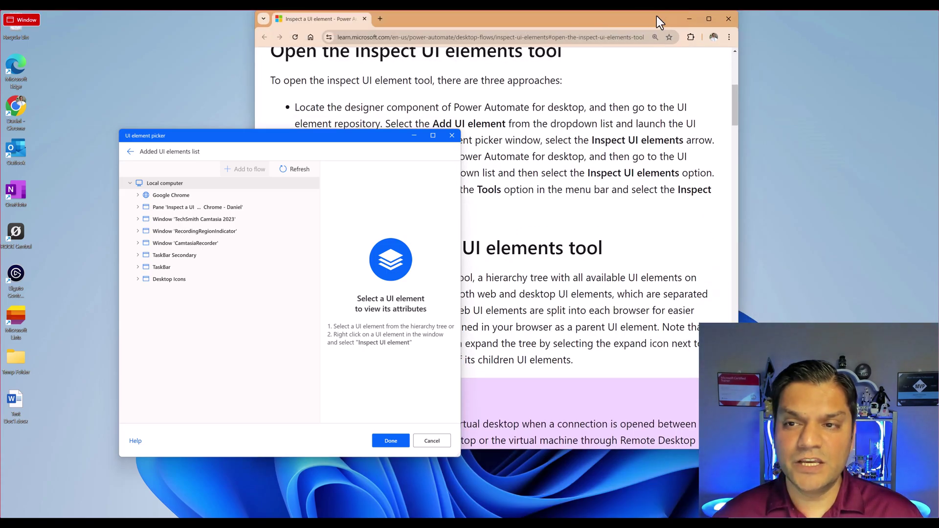
pyautogui.click(705, 19)
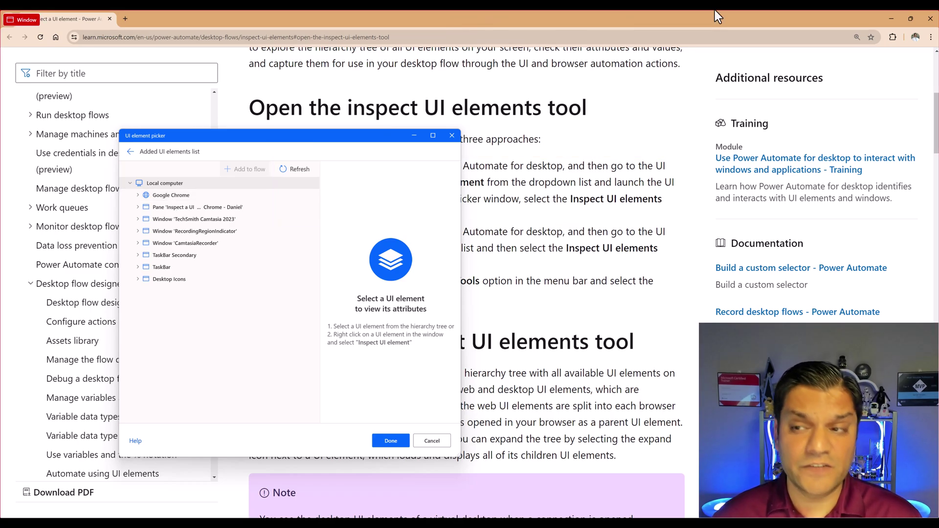
pyautogui.click(930, 18)
pyautogui.click(295, 170)
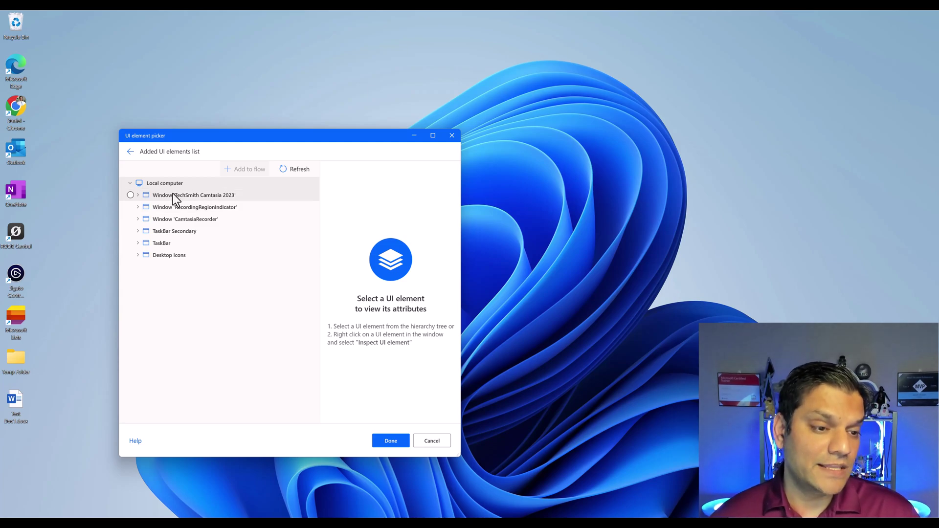
# Select and expand the 'TechSmith Camtasia 2023' window node, showing Id mainWindow and Process CamtasiaStudio
pyautogui.click(139, 195)
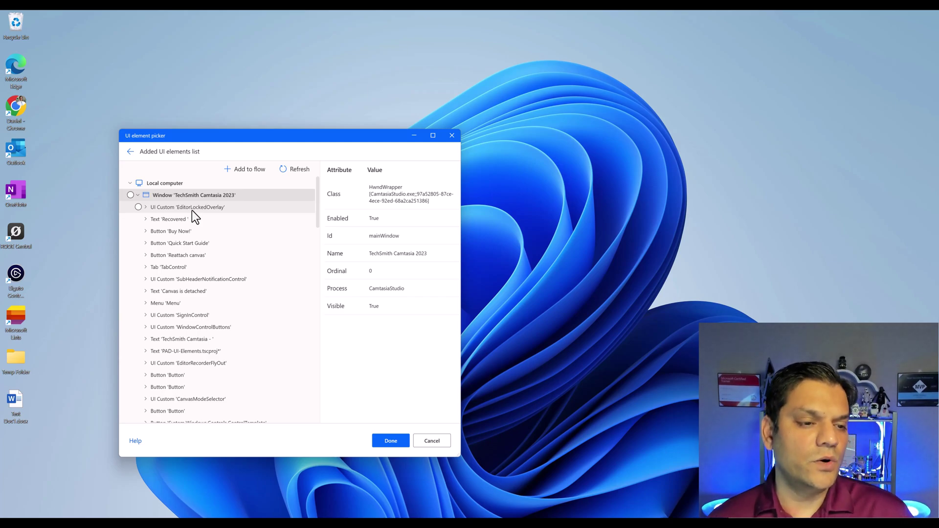
# Inspect the attributes of a Button element inside the Camtasia window
pyautogui.scroll(-1, 194, 359)
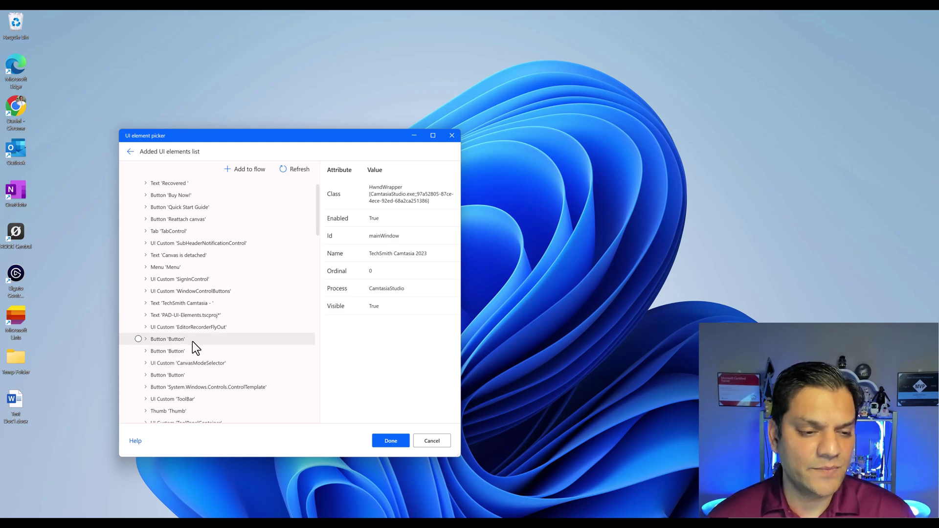
pyautogui.click(192, 341)
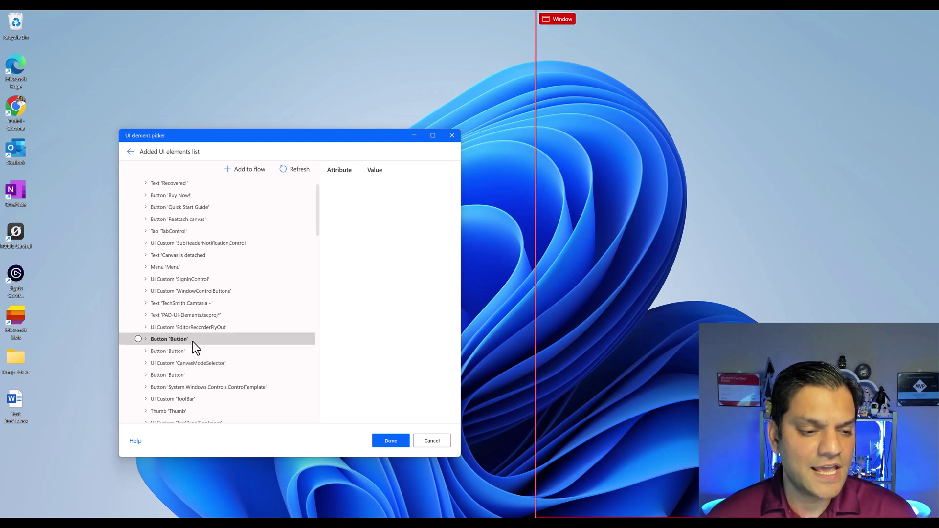
pyautogui.click(144, 341)
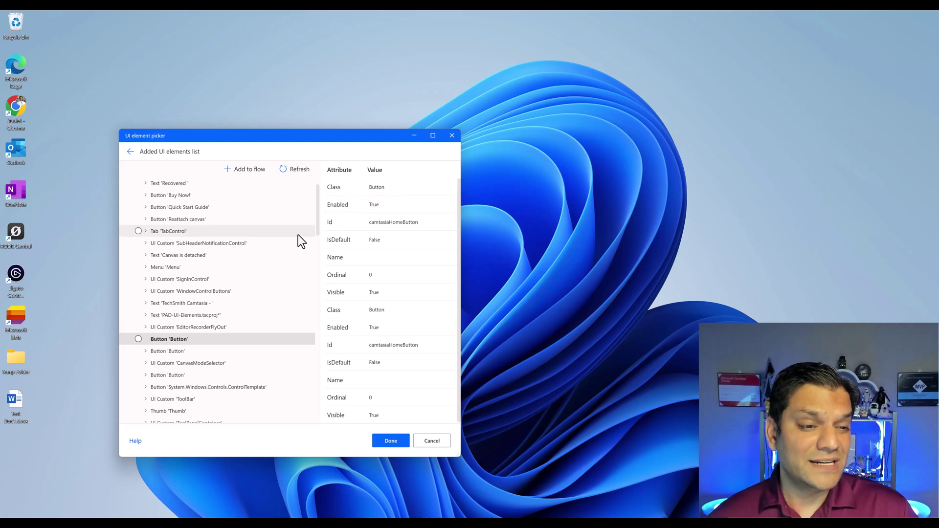
pyautogui.scroll(2, 289, 237)
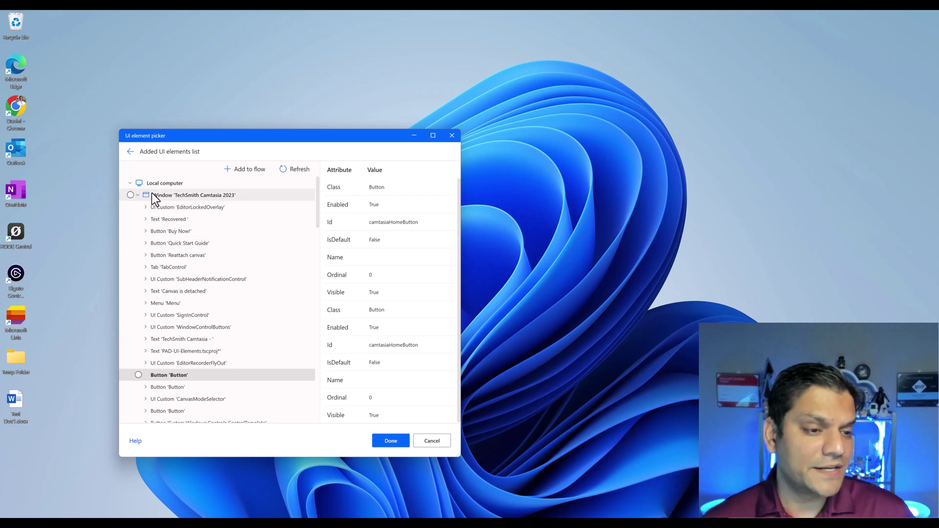
# Re-toggle the Camtasia window node, check Text 'Recovered', then return to the window's attributes
pyautogui.click(137, 195)
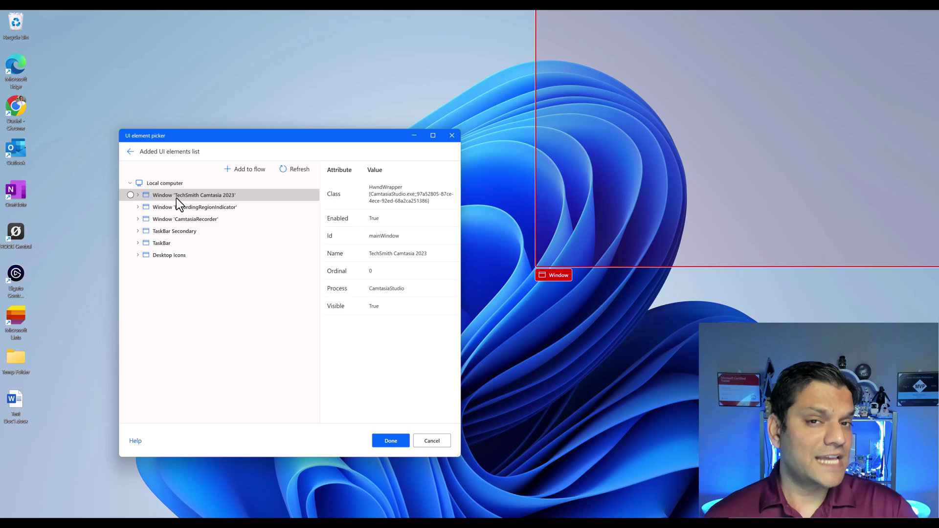
pyautogui.click(138, 194)
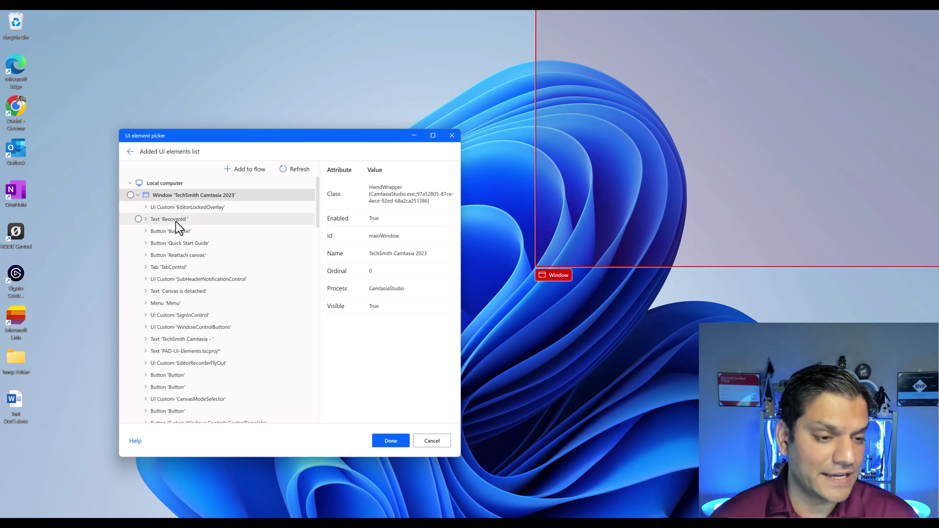
pyautogui.click(175, 221)
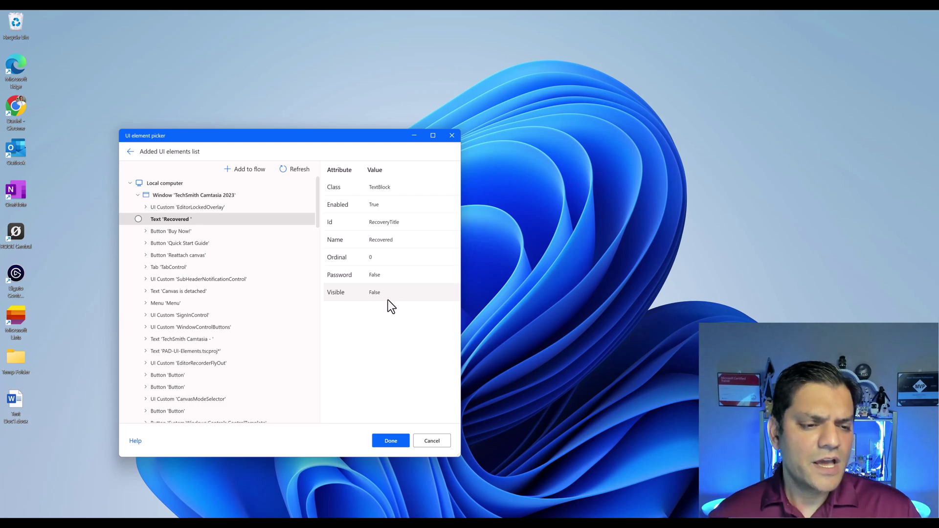
pyautogui.click(140, 194)
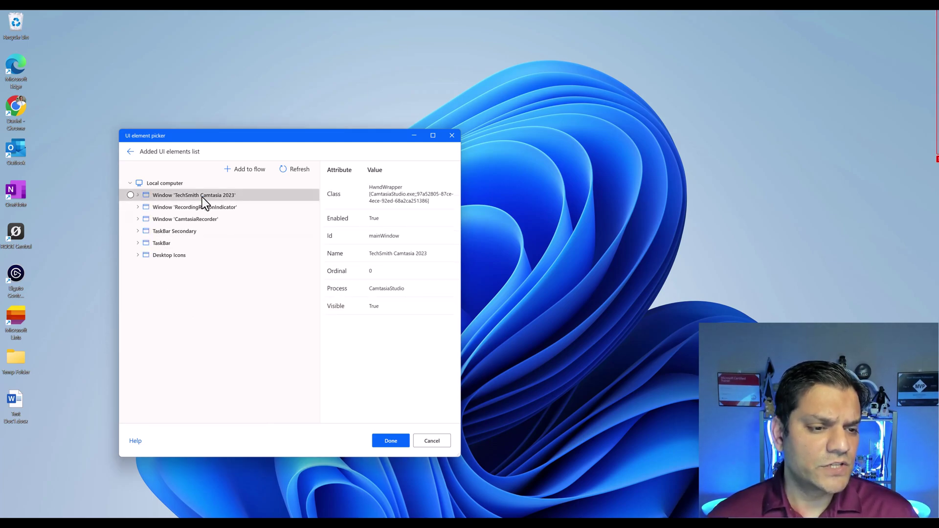
# Select Local computer, then expand TaskBar to reveal its InputSite pane and tray buttons
pyautogui.click(201, 207)
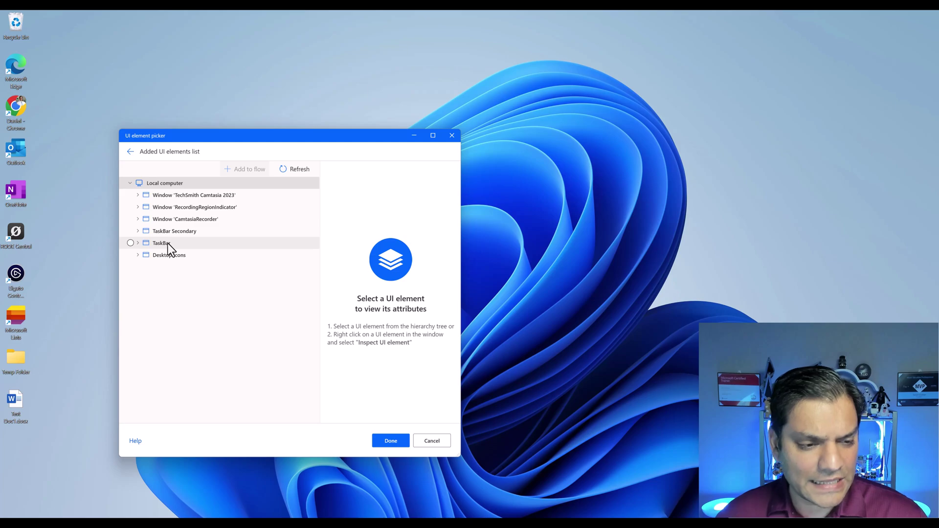
pyautogui.click(138, 242)
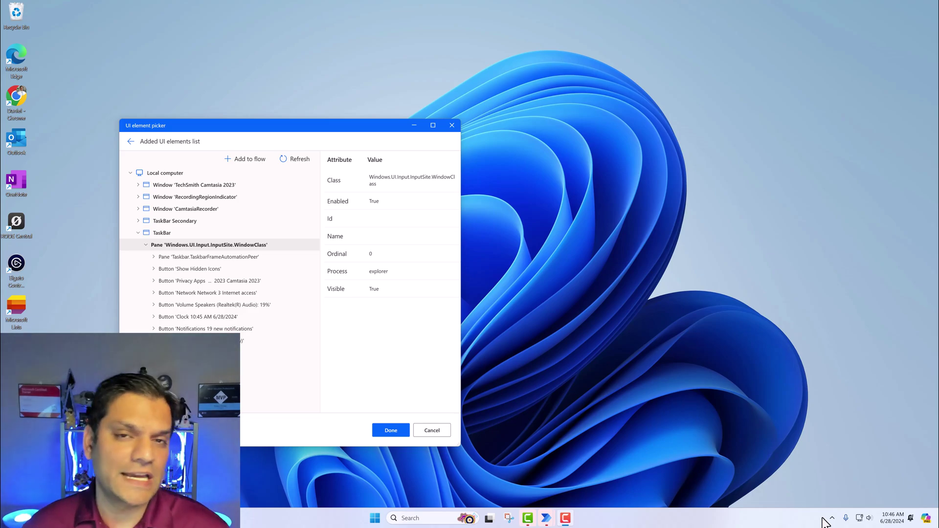
# Move the picker right and inspect tray buttons: Show Hidden Icons, Volume Speakers, Clock, Notifications
pyautogui.moveTo(307, 128); pyautogui.dragTo(693, 130)
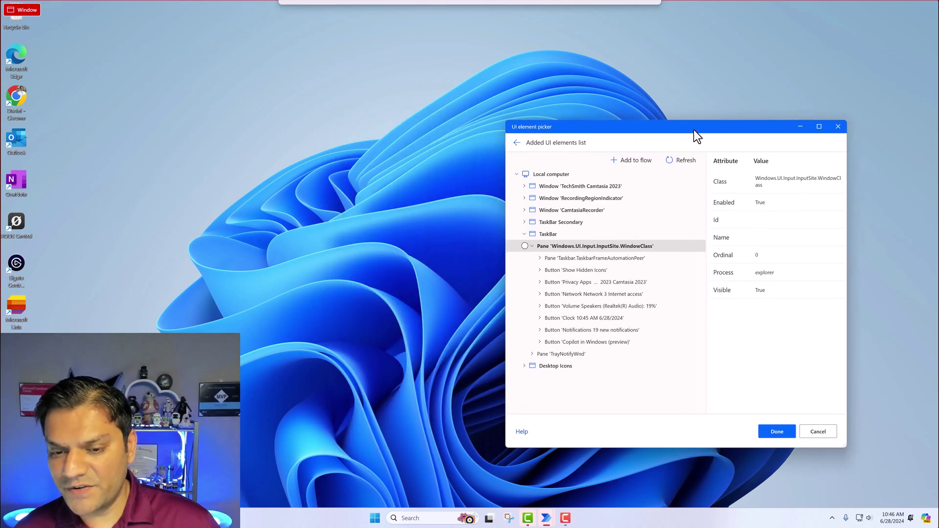
pyautogui.click(579, 270)
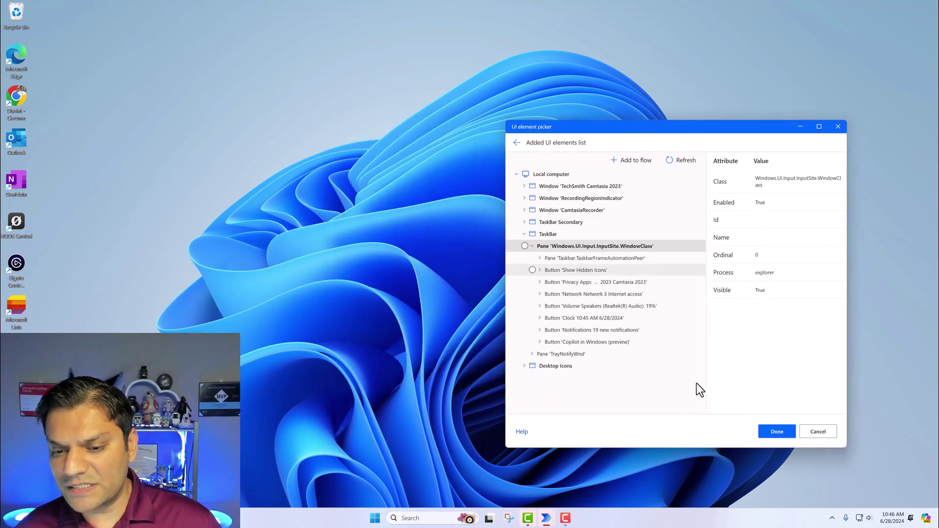
pyautogui.click(831, 520)
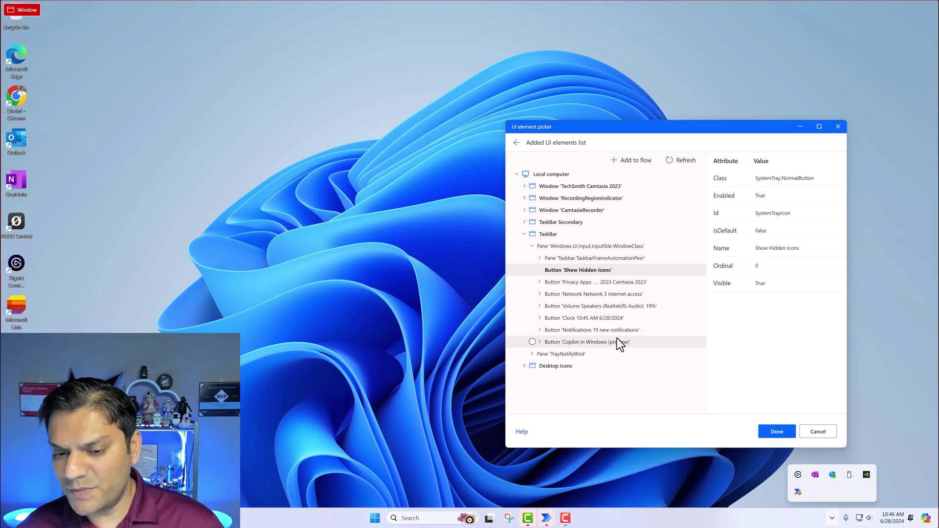
pyautogui.click(576, 309)
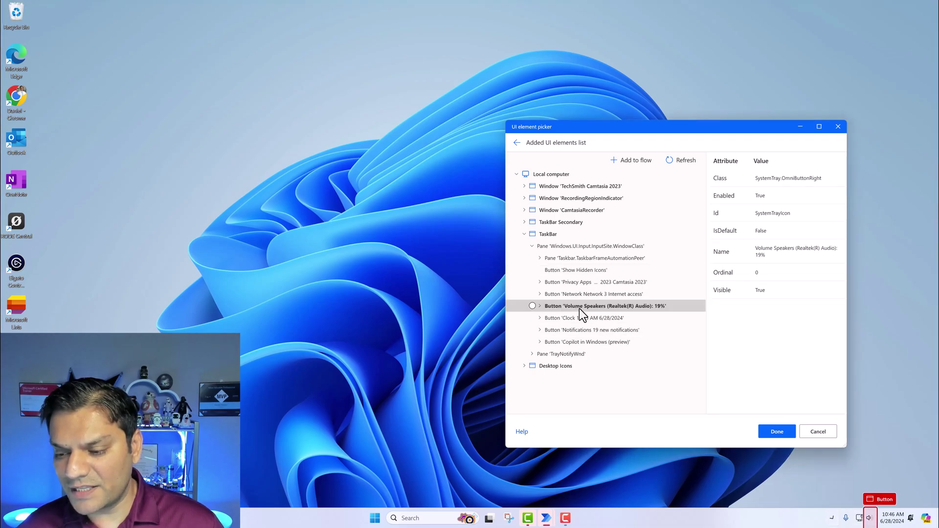
pyautogui.click(583, 315)
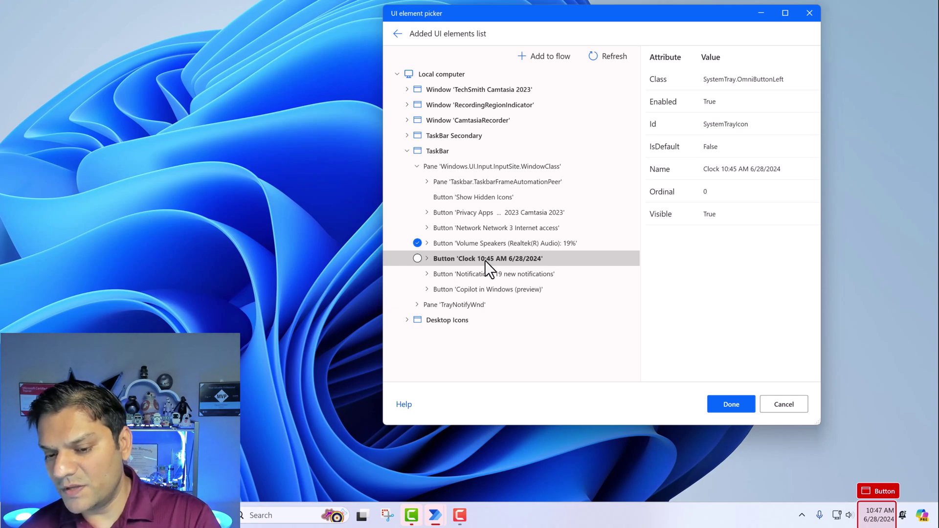
pyautogui.click(483, 277)
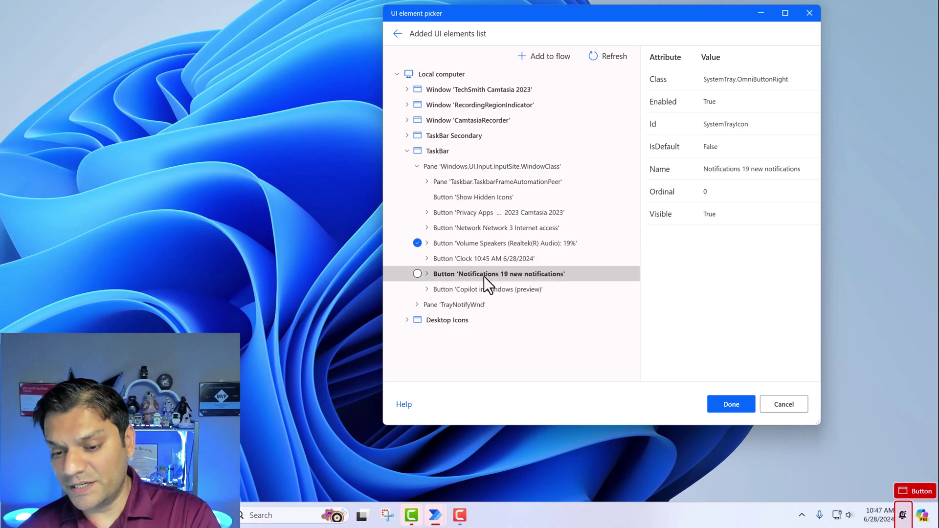
# Show the Copilot in Windows (preview) button's attributes, including Id CopilotIcon
pyautogui.click(487, 289)
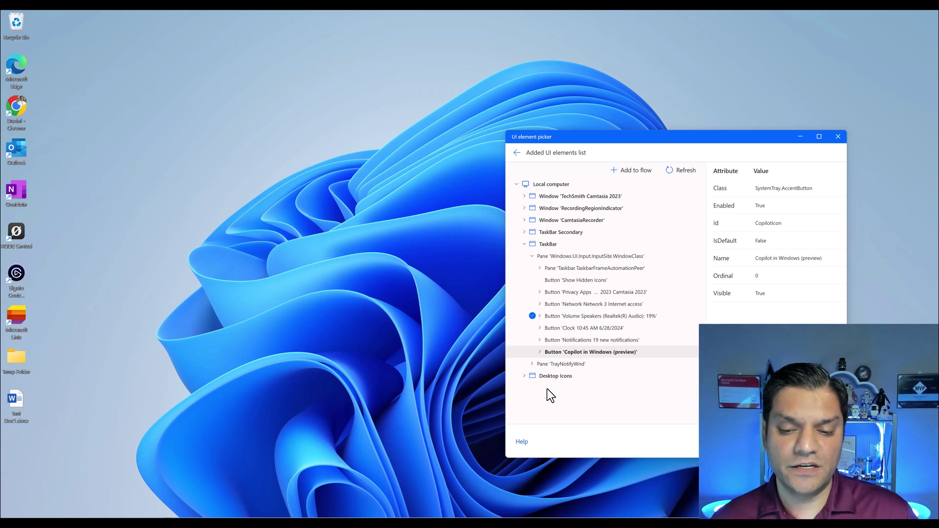
# Inspect the Recycle Bin, Edge, Chrome, Outlook and OneNote elements under Desktop Icons
pyautogui.click(522, 376)
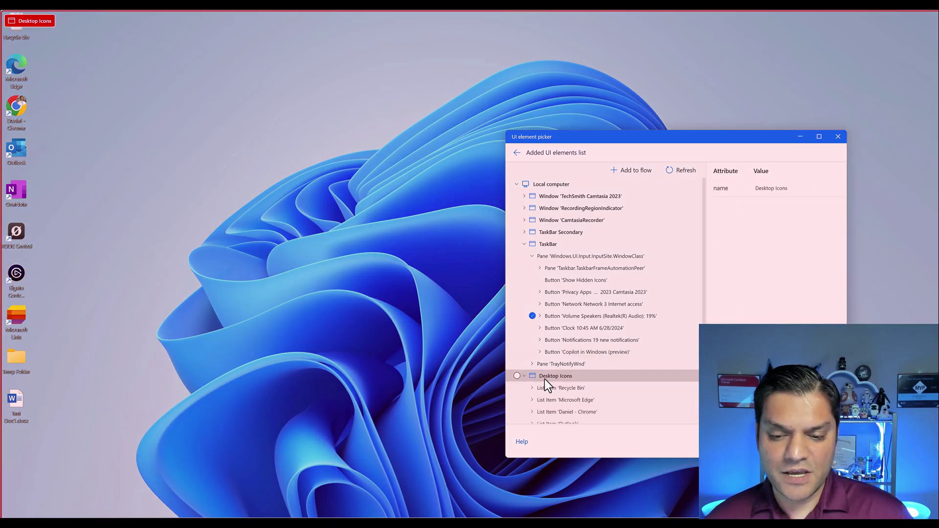
pyautogui.scroll(-4, 550, 388)
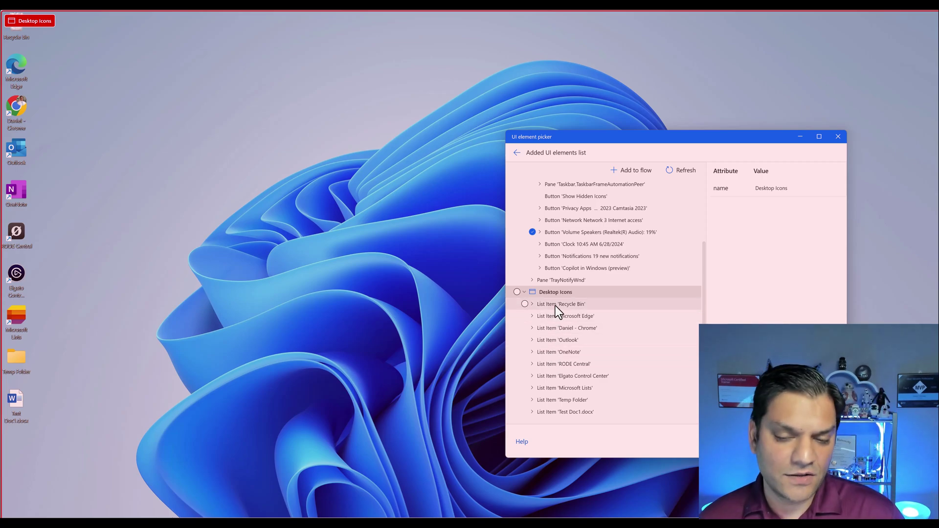
pyautogui.click(567, 305)
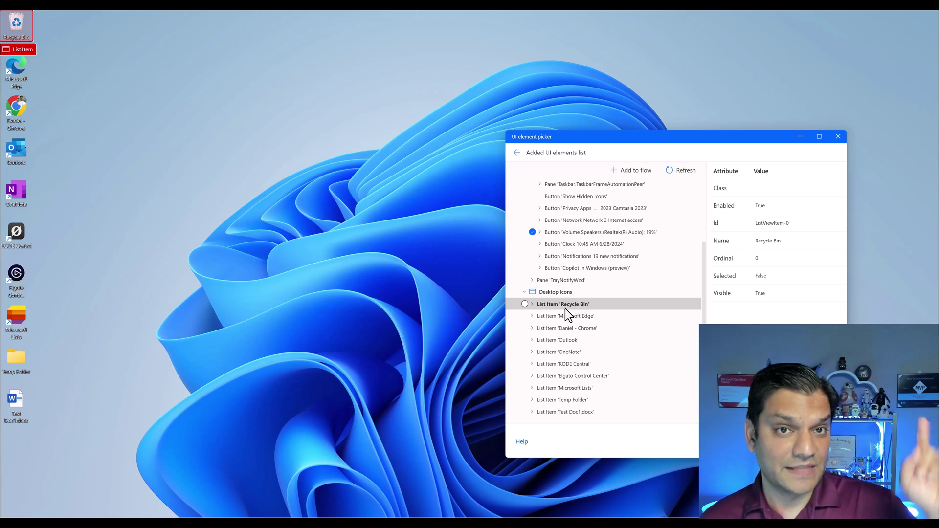
pyautogui.click(566, 317)
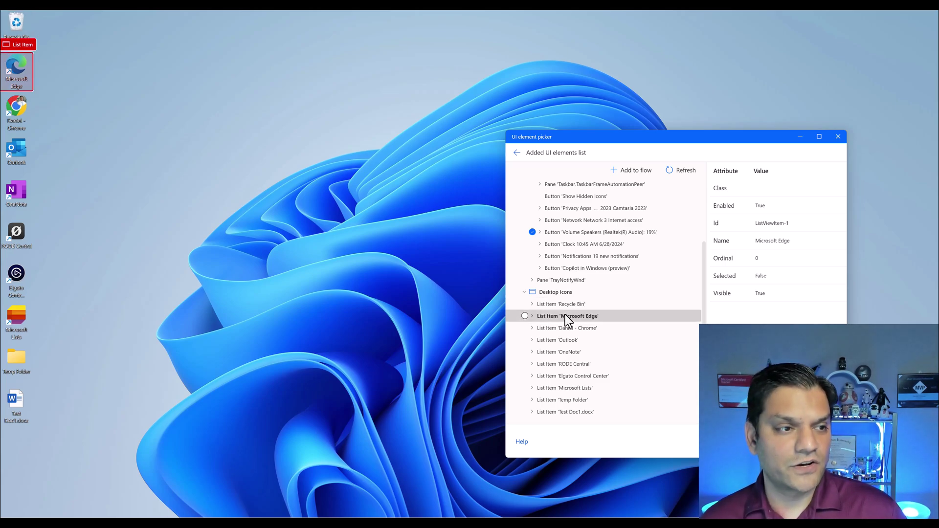
pyautogui.click(566, 324)
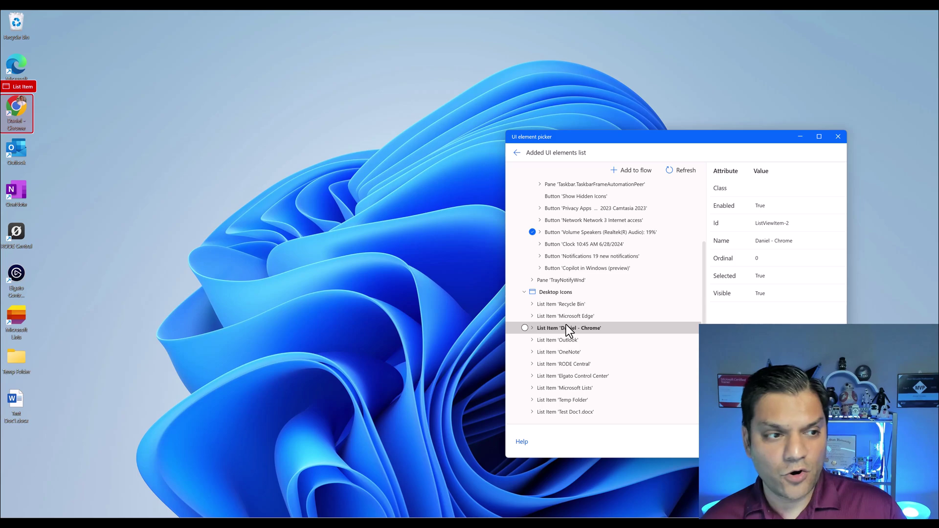
pyautogui.click(567, 343)
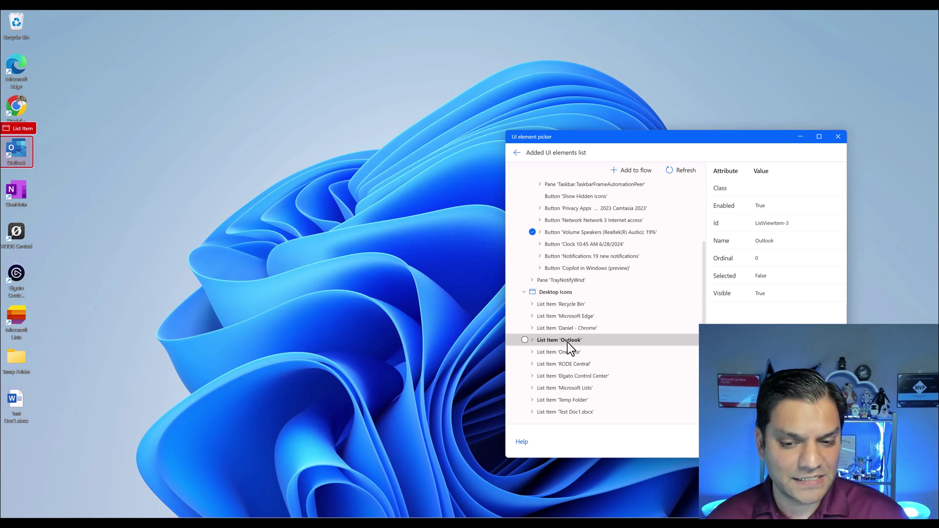
pyautogui.click(567, 350)
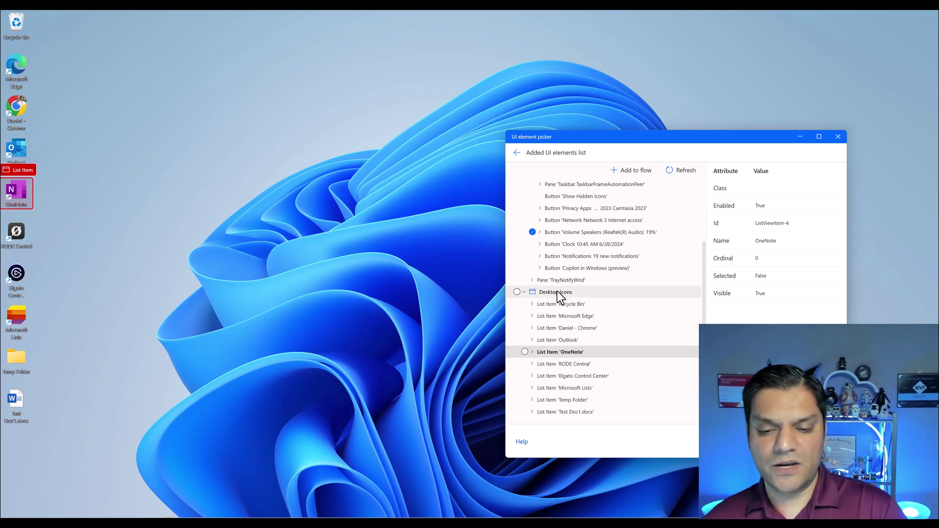
pyautogui.click(559, 318)
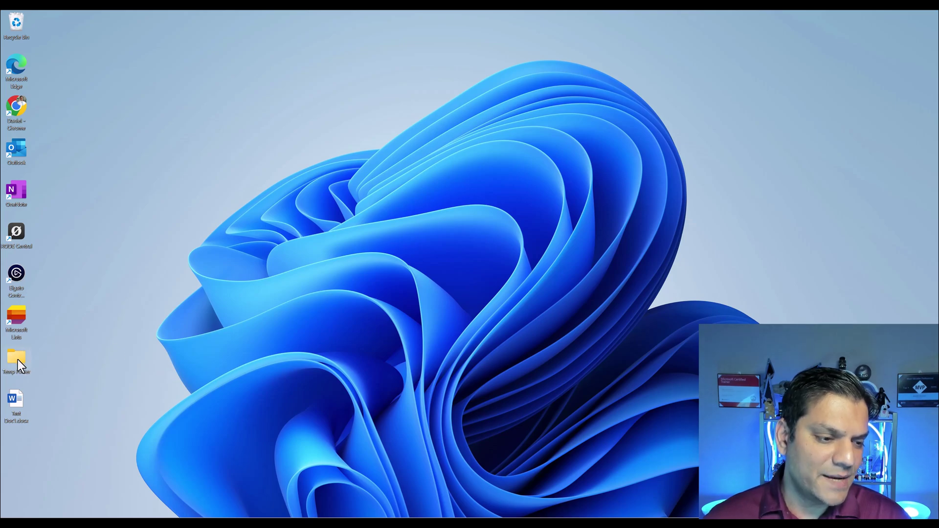
# Place Temp Folder on the desktop's right side and Test Doc1.docx near the centre
pyautogui.moveTo(112, 371); pyautogui.dragTo(644, 274)
pyautogui.moveTo(632, 221); pyautogui.dragTo(644, 219)
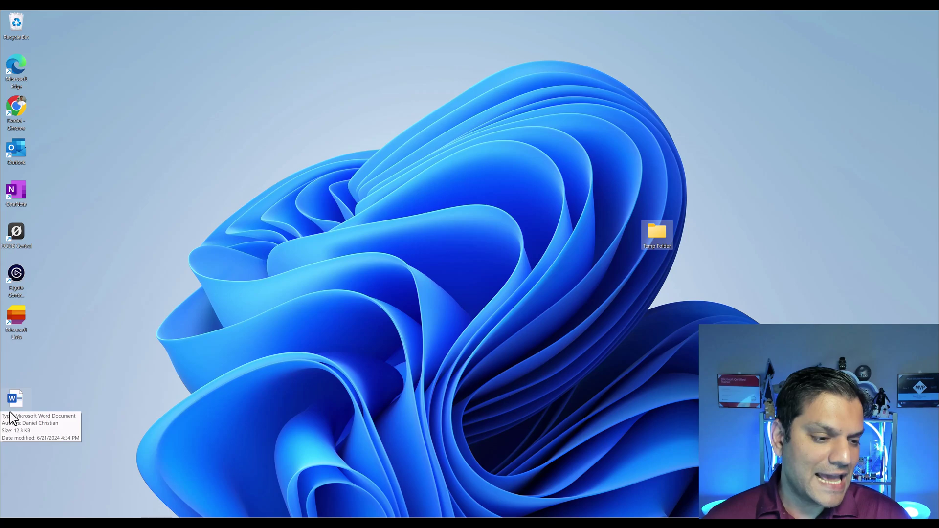
pyautogui.moveTo(19, 401); pyautogui.dragTo(263, 384)
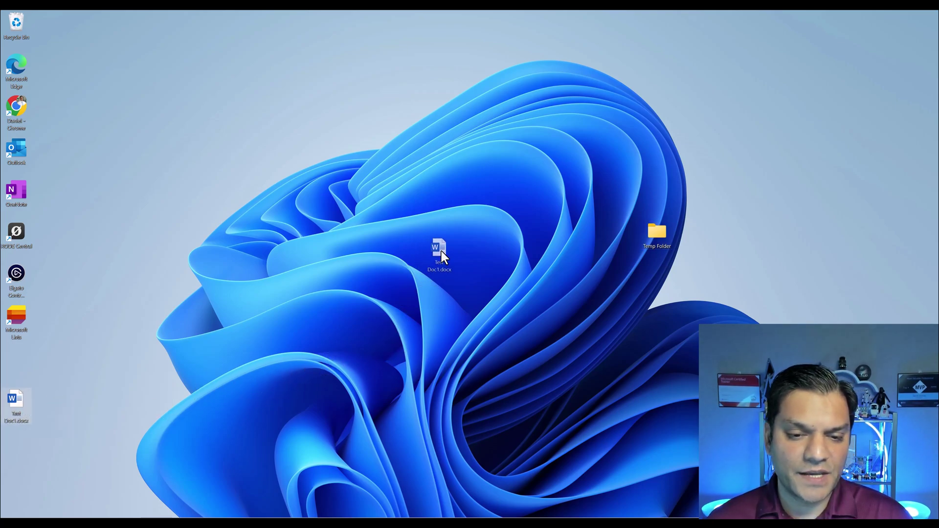
pyautogui.moveTo(441, 250); pyautogui.dragTo(439, 259)
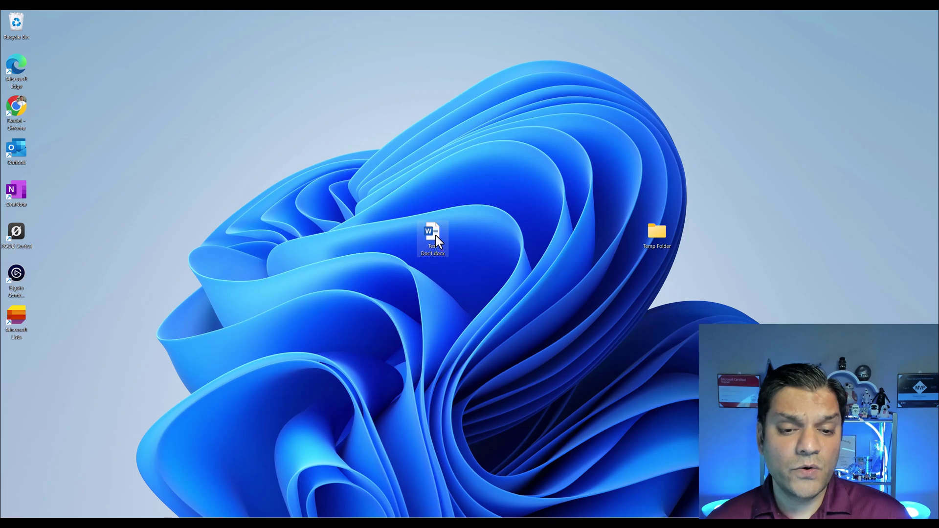
pyautogui.moveTo(435, 235)
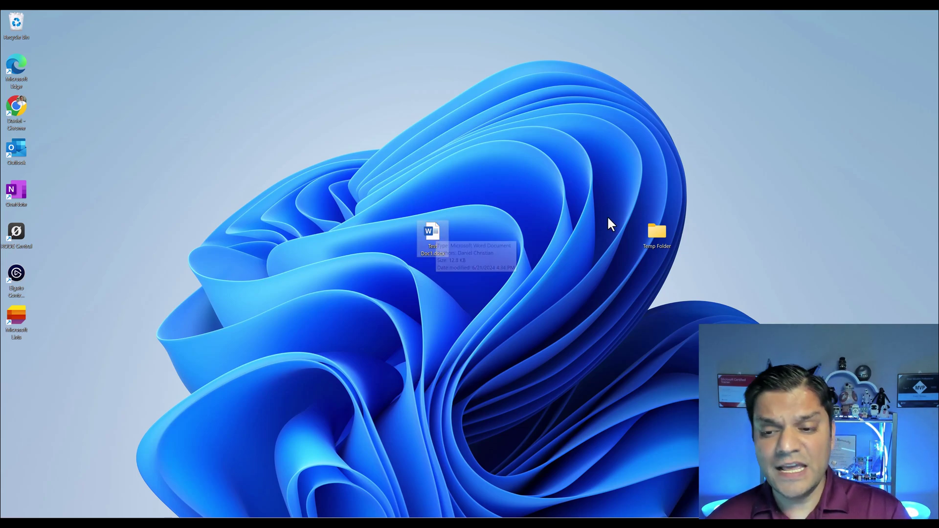
pyautogui.moveTo(667, 239)
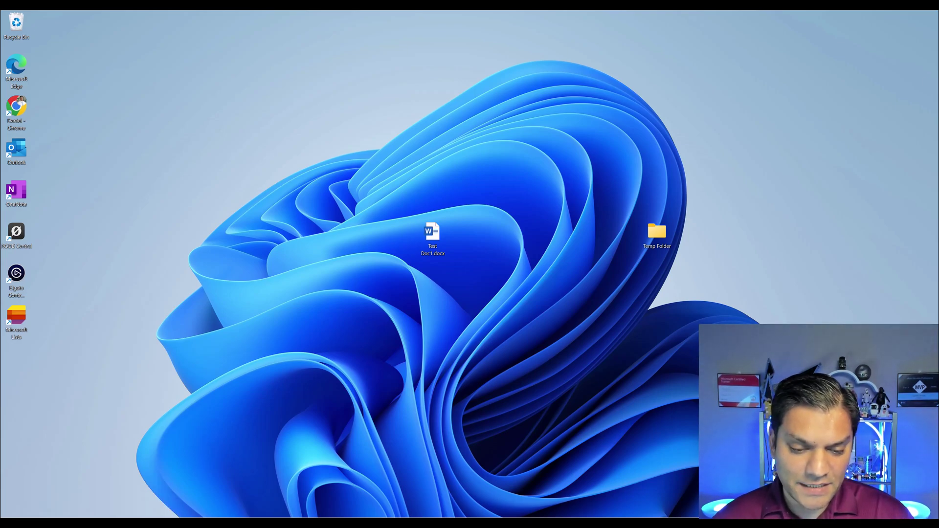
# Launch Windows PowerShell, switch to the drive root with cd\ and clear the screen
pyautogui.press('super')
pyautogui.write('power')
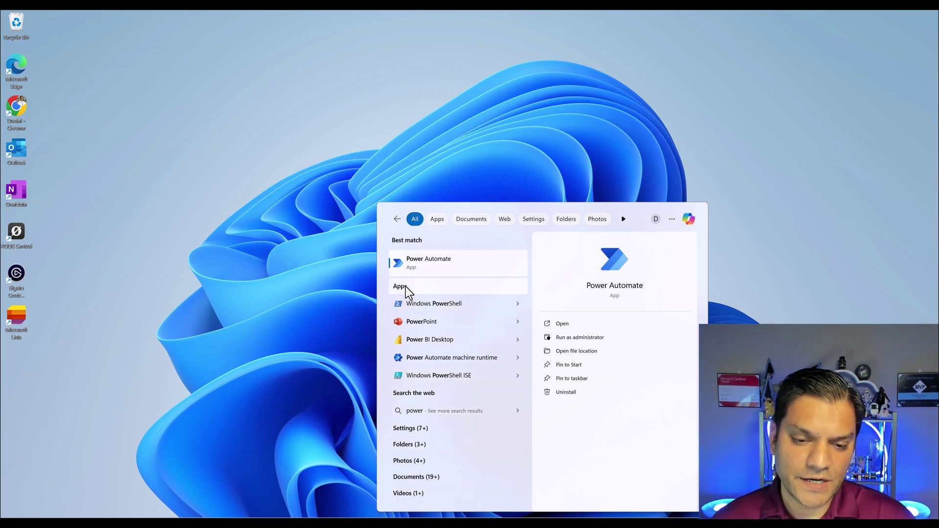
pyautogui.click(410, 304)
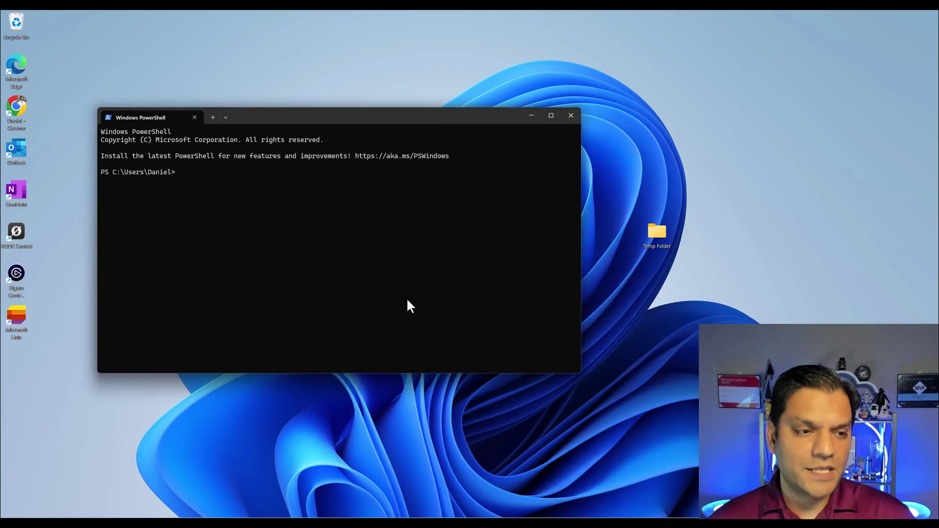
pyautogui.write('cd\\')
pyautogui.press('Return')
pyautogui.write('cls')
pyautogui.press('Return')
# Paste and run the Move-Item command sending Test Doc1.docx into Temp Folder
pyautogui.write('Move-Item -Path "C:\\Users\\Daniel\\Desktop\\Test Doc1.docx" -Destination "C:\\Users\\Daniel\\Desktop\\Temp Folder"')
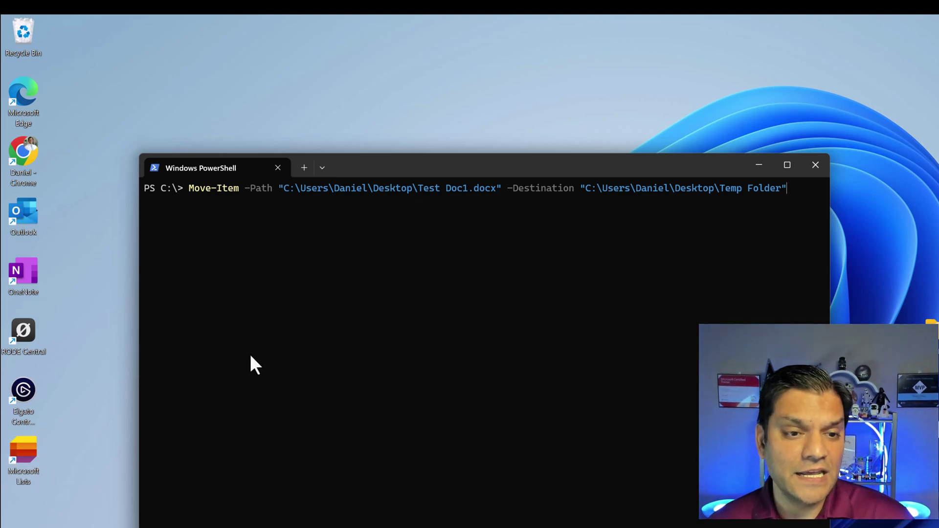
pyautogui.moveTo(438, 163); pyautogui.dragTo(419, 396)
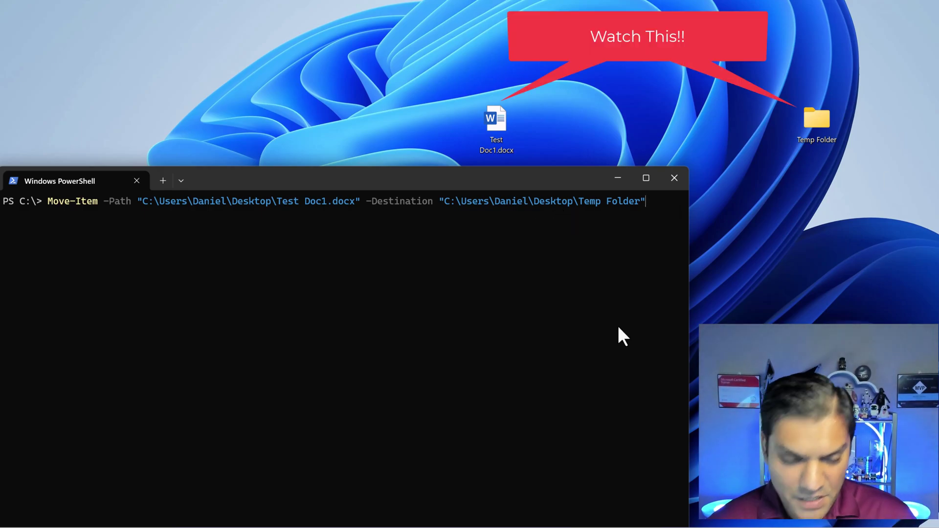
pyautogui.press('Return')
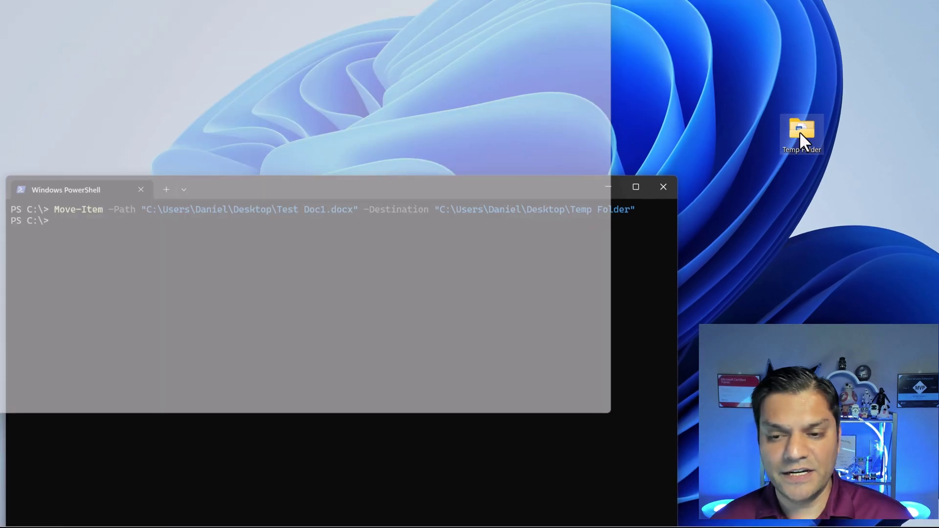
# Drag Test Doc1.docx out of Temp Folder back onto the desktop
pyautogui.doubleClick(800, 133)
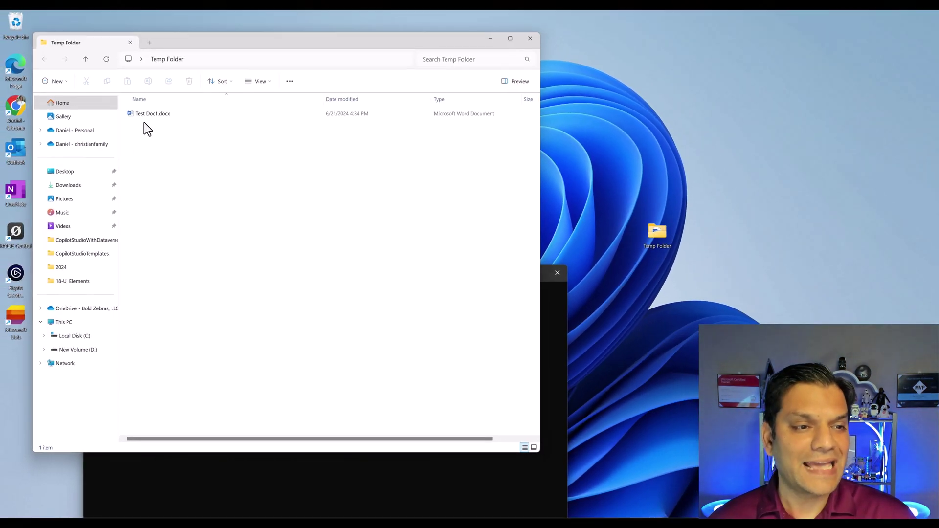
pyautogui.click(183, 111)
pyautogui.moveTo(163, 113); pyautogui.dragTo(660, 144)
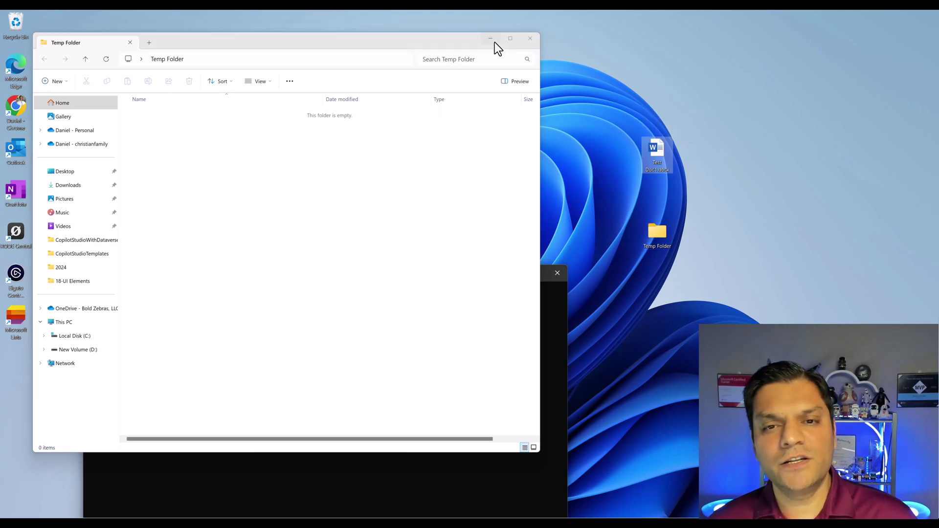
# Minimize the Temp Folder window and close Windows PowerShell
pyautogui.click(490, 39)
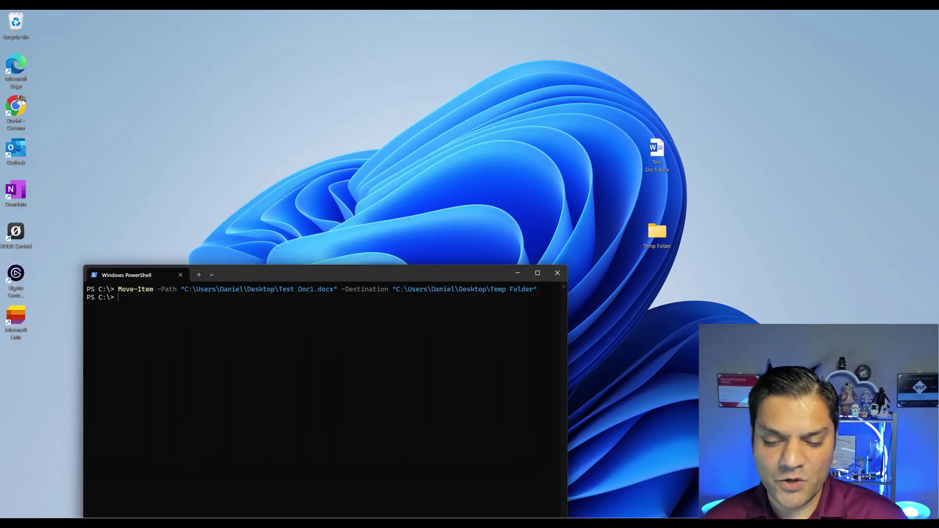
pyautogui.moveTo(589, 517)
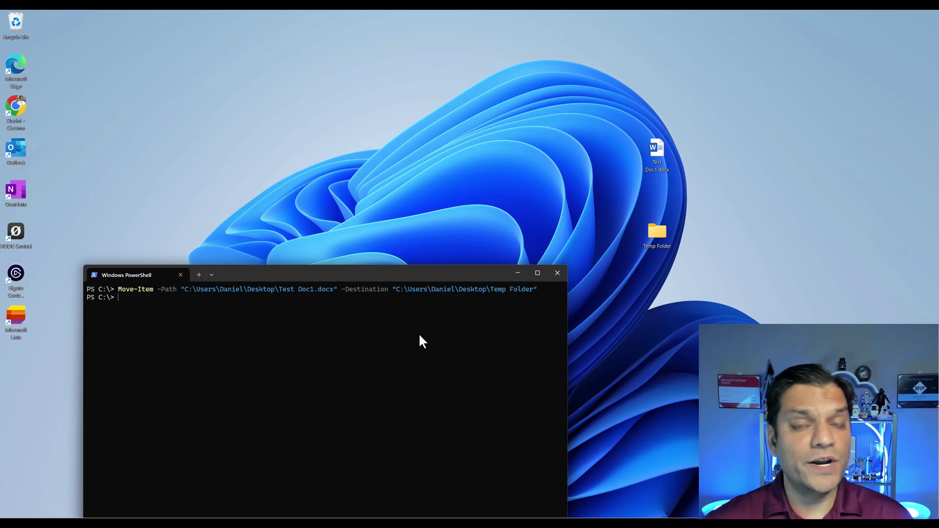
pyautogui.click(557, 273)
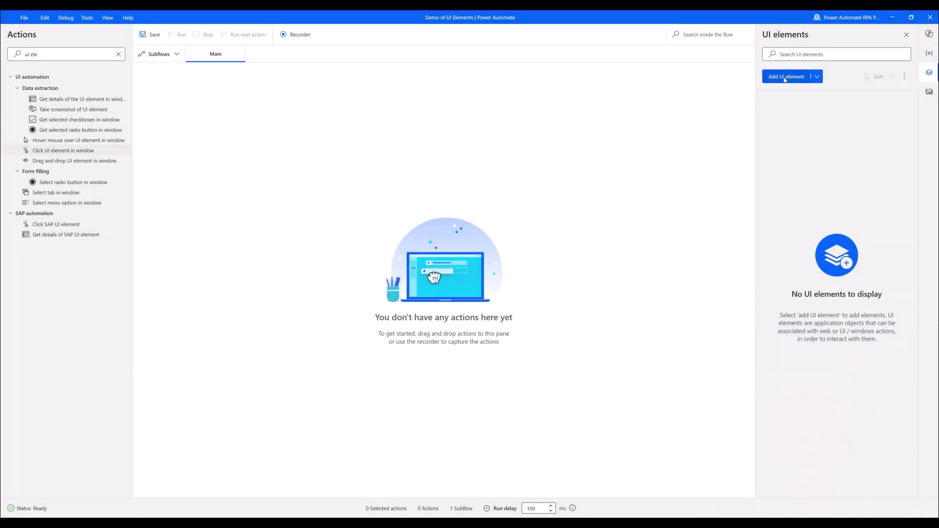
# Add the Test Doc1.docx and Temp Folder desktop icons as captured UI elements
pyautogui.click(783, 77)
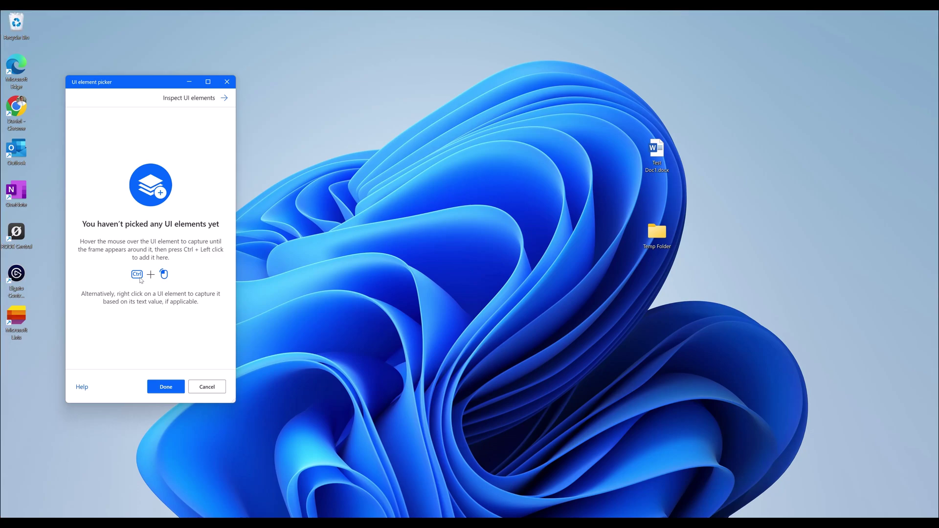
pyautogui.keyDown('ctrl'); pyautogui.click(662, 149); pyautogui.keyUp('ctrl')
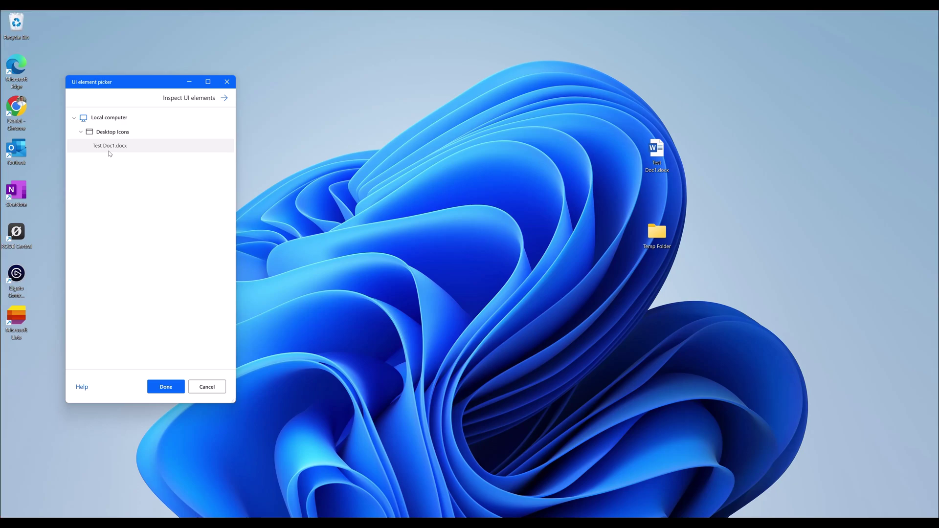
pyautogui.keyDown('ctrl'); pyautogui.click(653, 231); pyautogui.keyUp('ctrl')
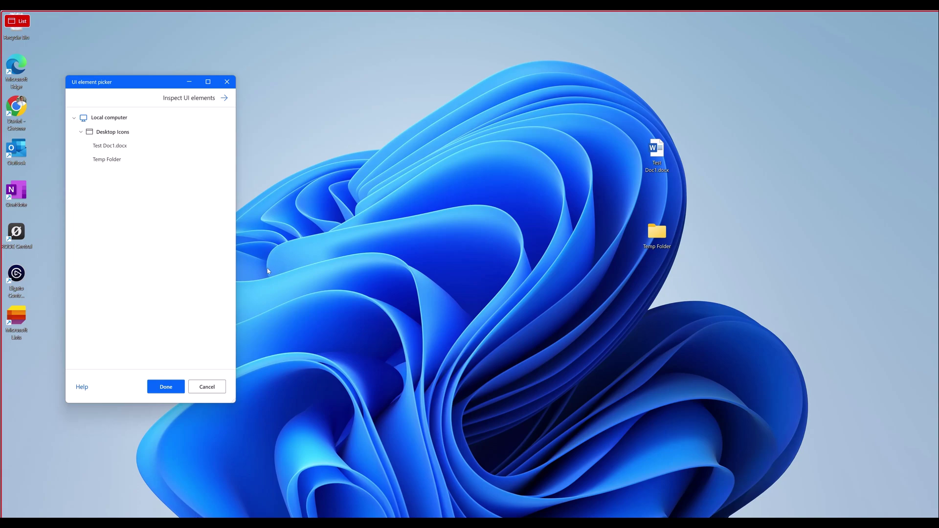
pyautogui.click(166, 386)
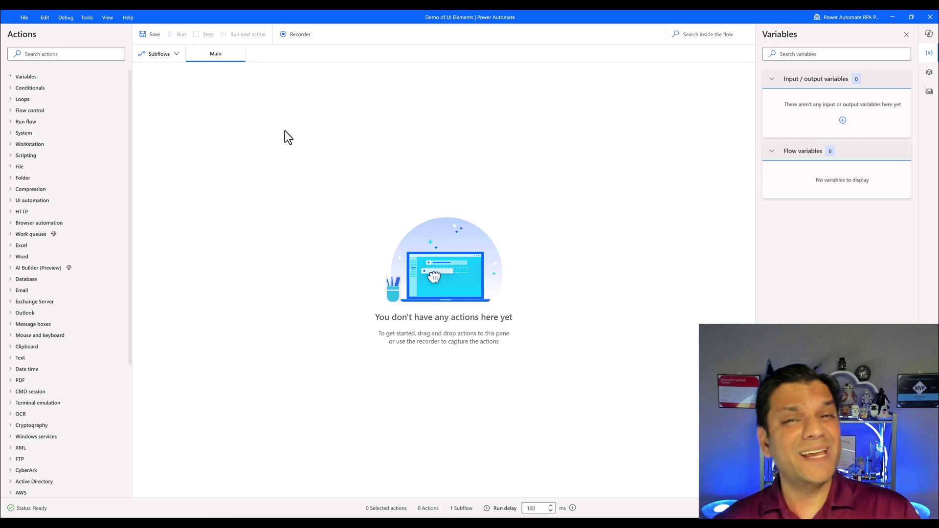
# Add a Click UI element in window action to Main targeting Temp Folder
pyautogui.click(67, 52)
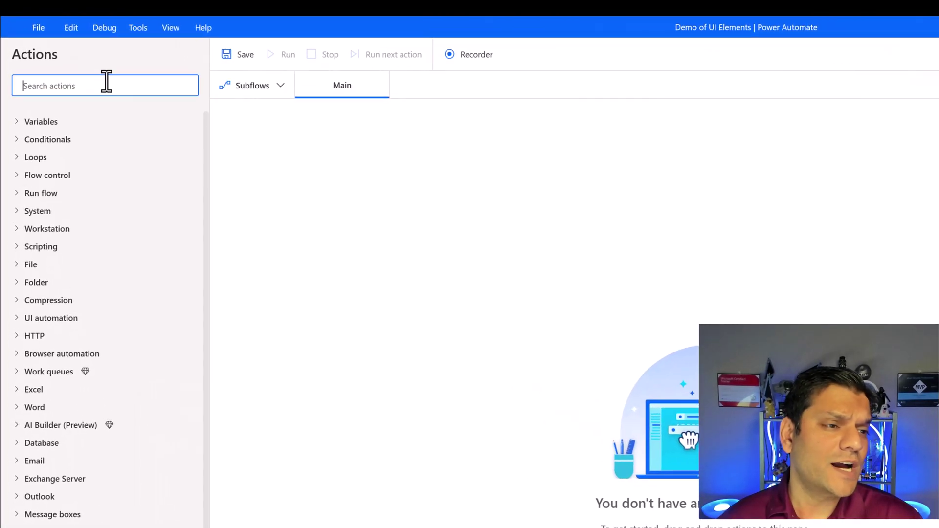
pyautogui.write('click')
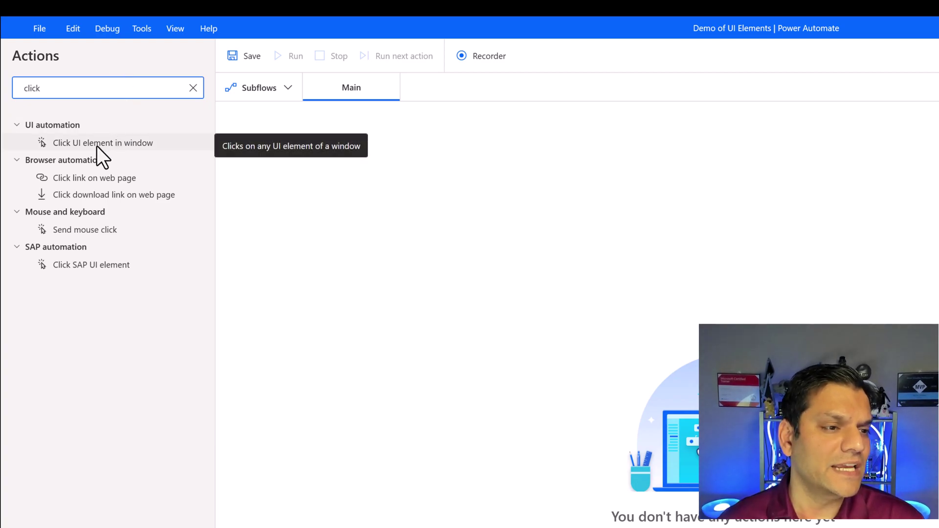
pyautogui.click(97, 146)
pyautogui.moveTo(96, 145); pyautogui.dragTo(484, 185)
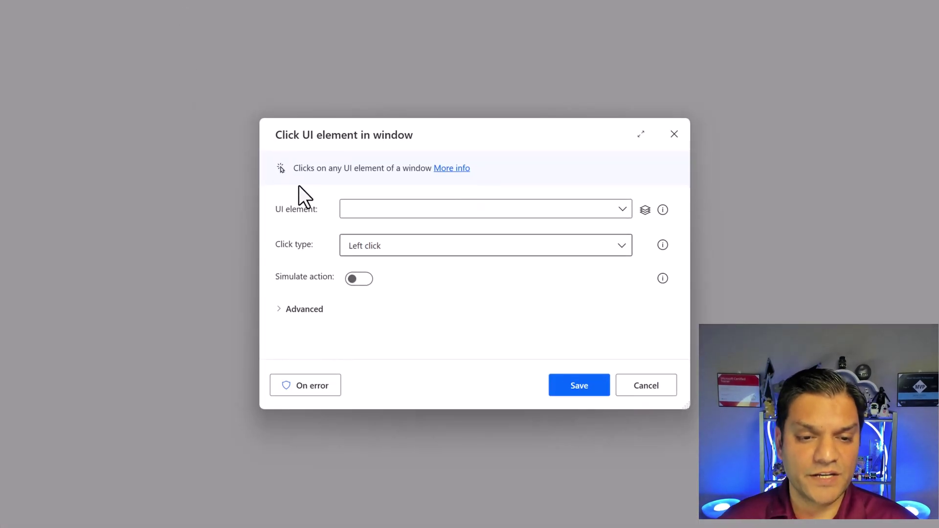
pyautogui.click(605, 215)
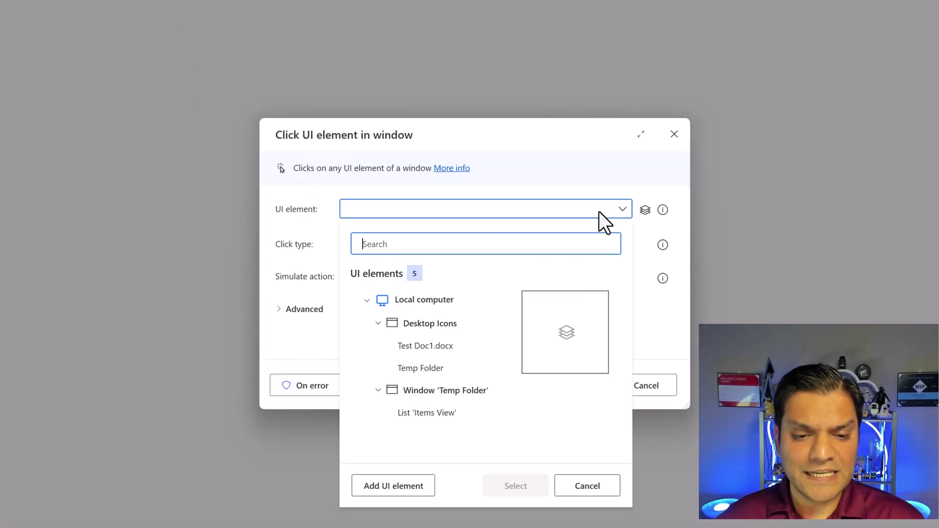
pyautogui.click(416, 367)
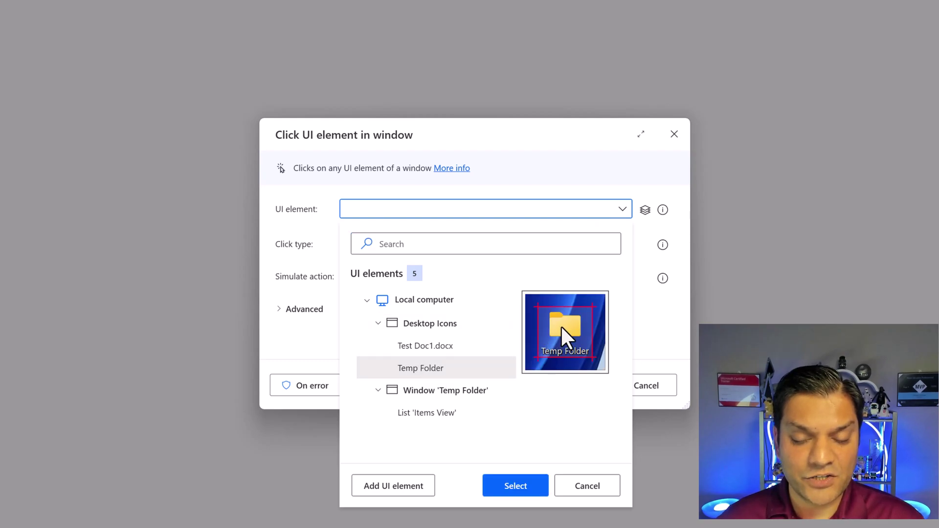
pyautogui.click(516, 485)
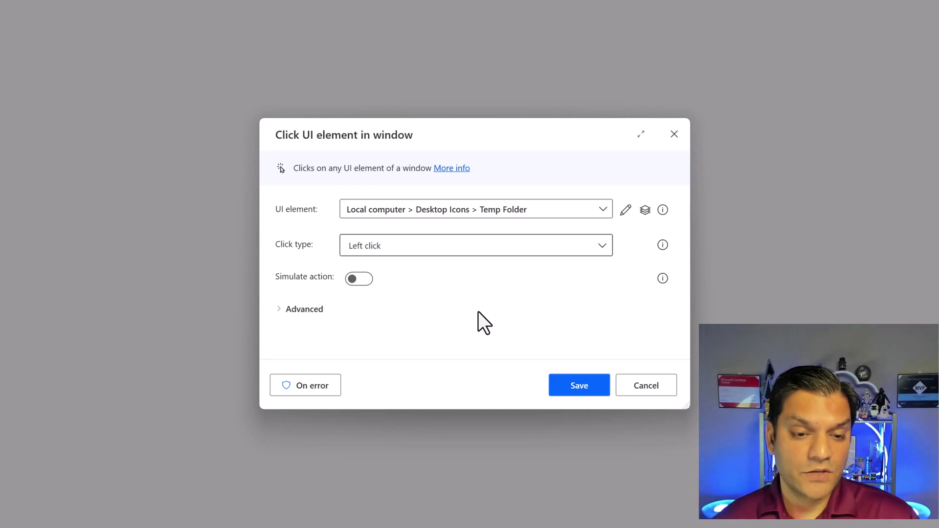
# Set the click type to Double click, leave simulated clicking off, and save
pyautogui.click(434, 241)
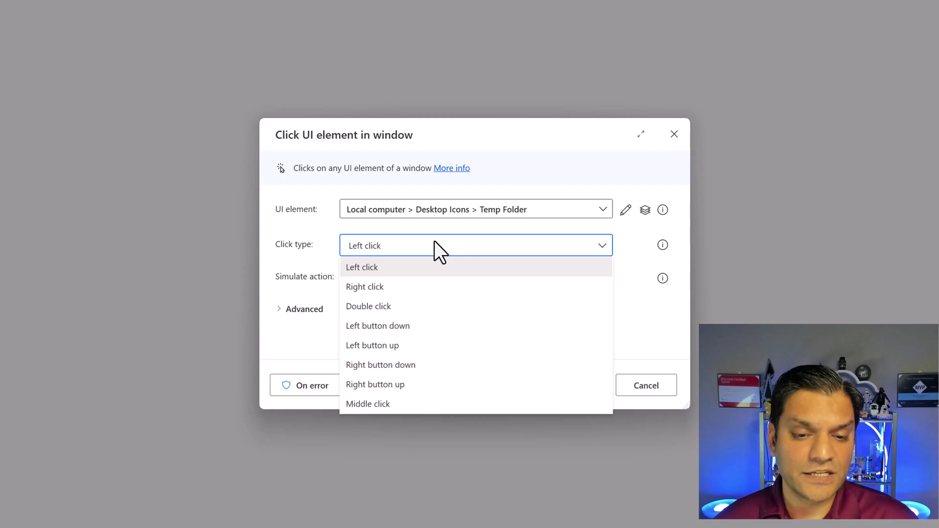
pyautogui.click(367, 306)
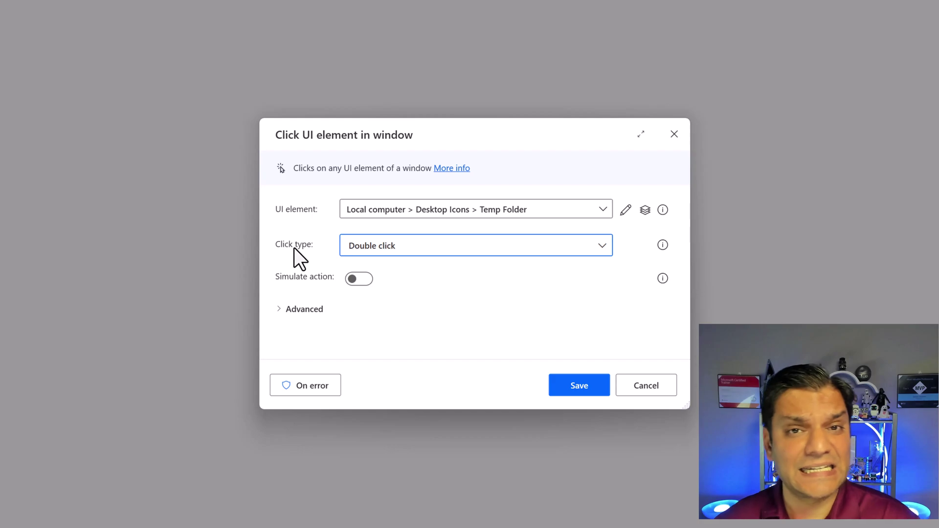
pyautogui.click(418, 250)
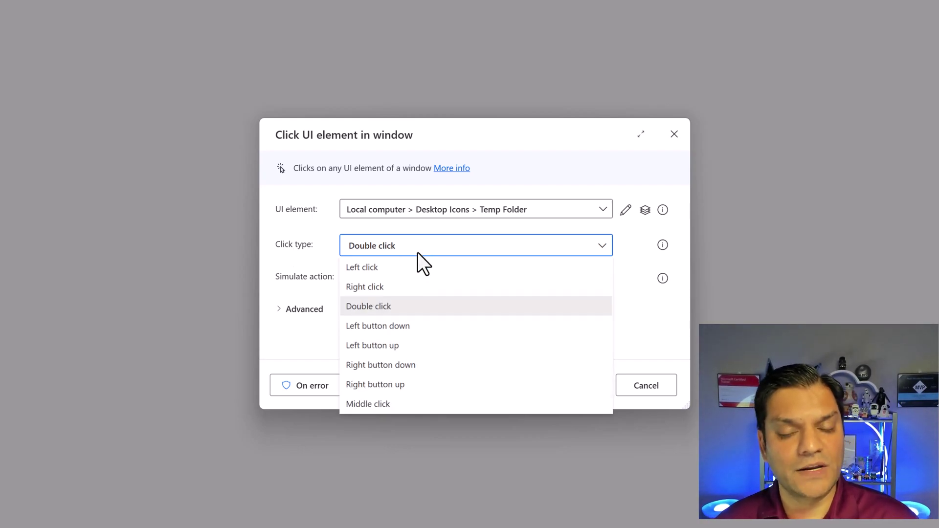
pyautogui.click(454, 139)
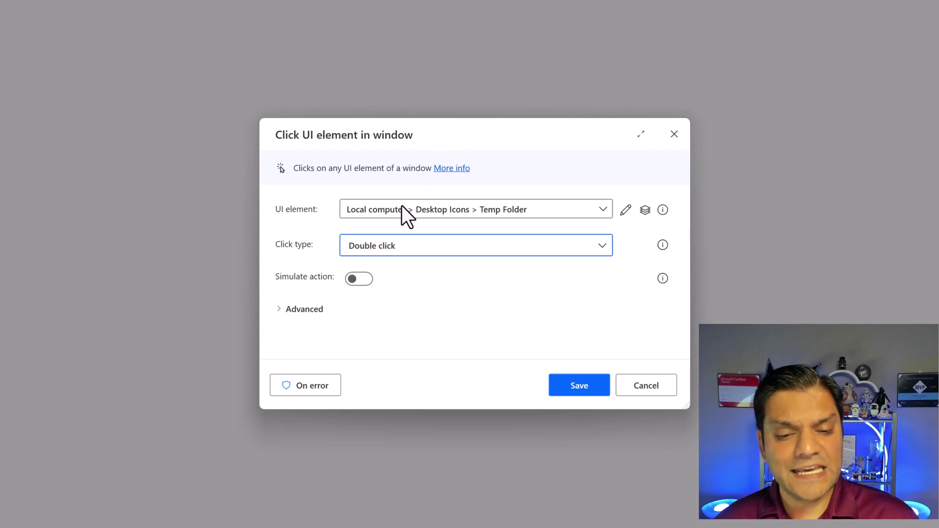
pyautogui.click(366, 280)
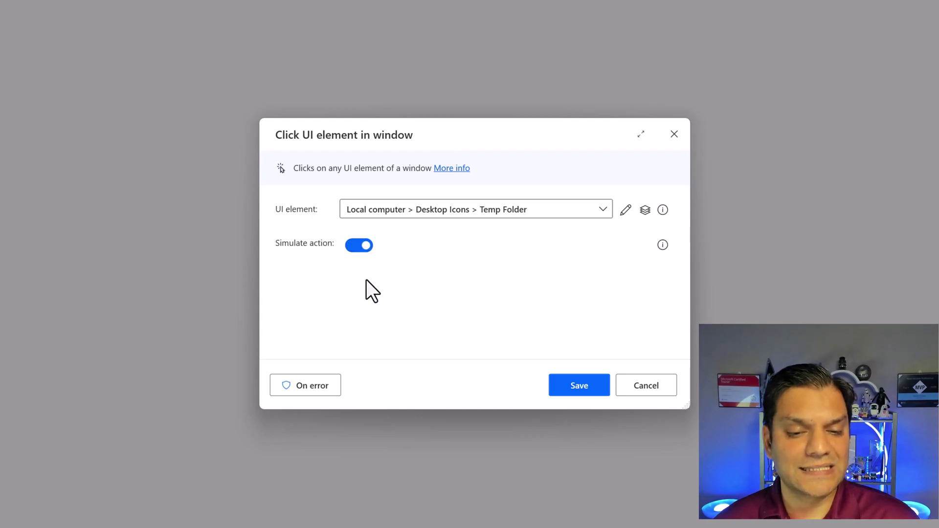
pyautogui.click(362, 250)
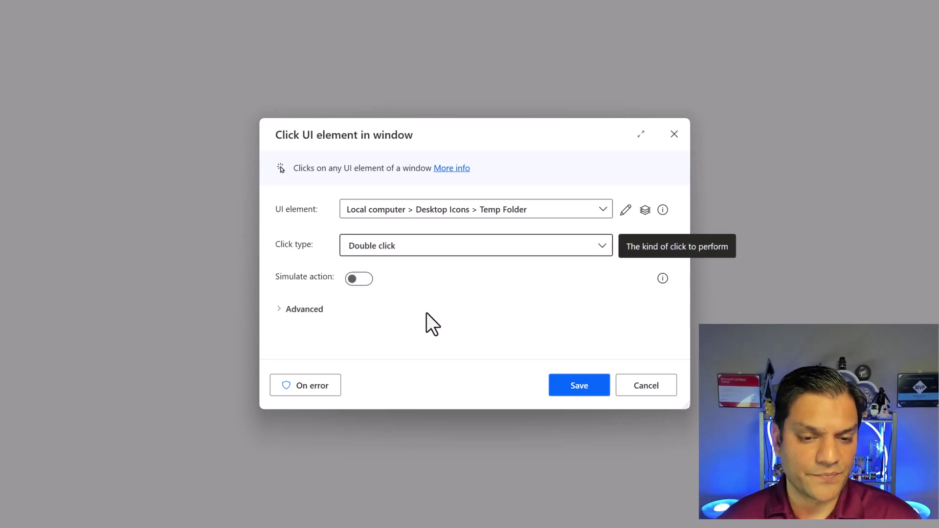
pyautogui.click(556, 369)
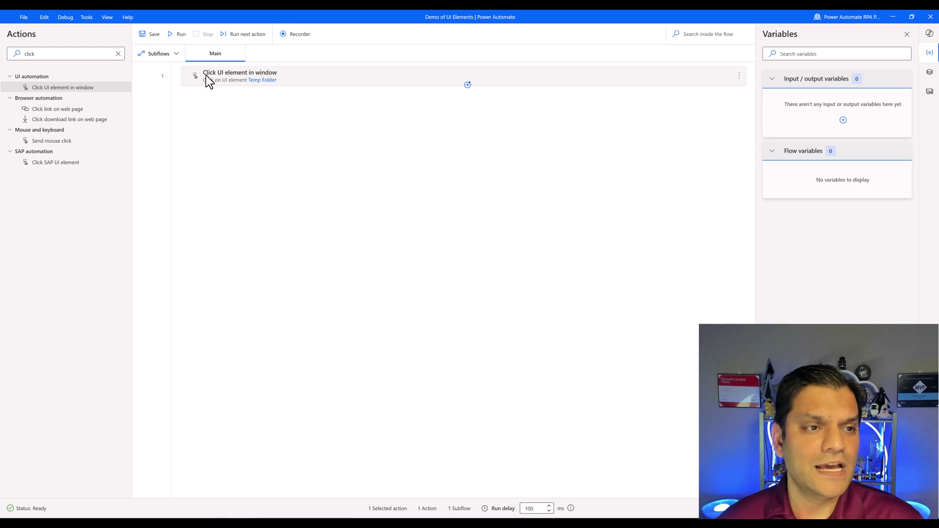
# Save and test-run the flow, then close the Temp Folder window it opened
pyautogui.click(153, 34)
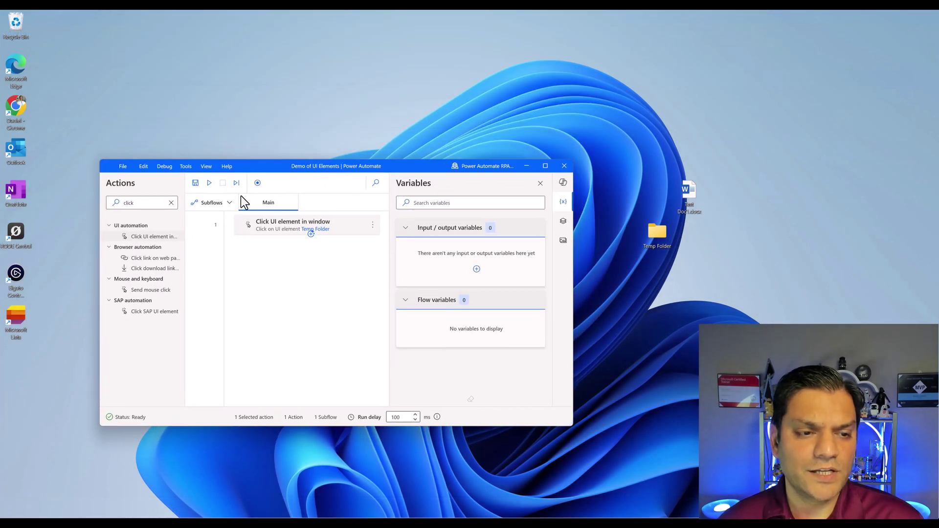
pyautogui.click(212, 182)
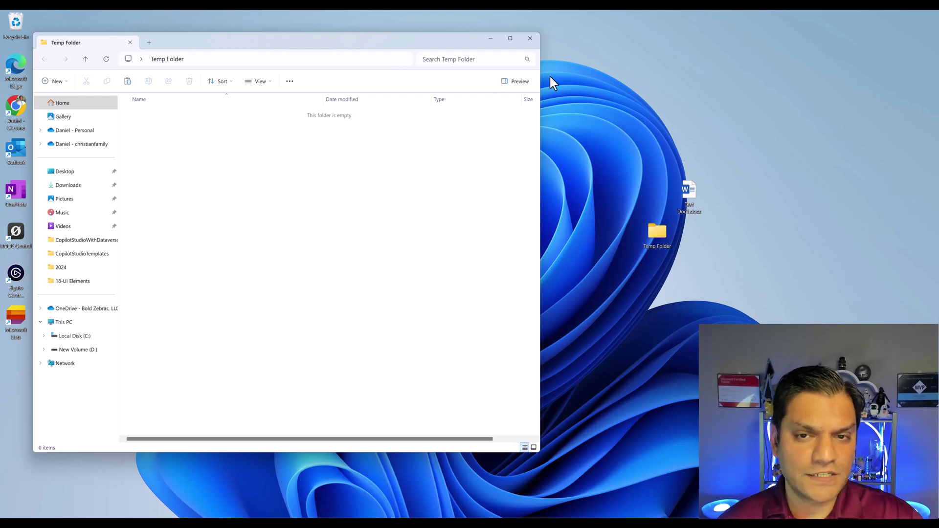
pyautogui.click(533, 40)
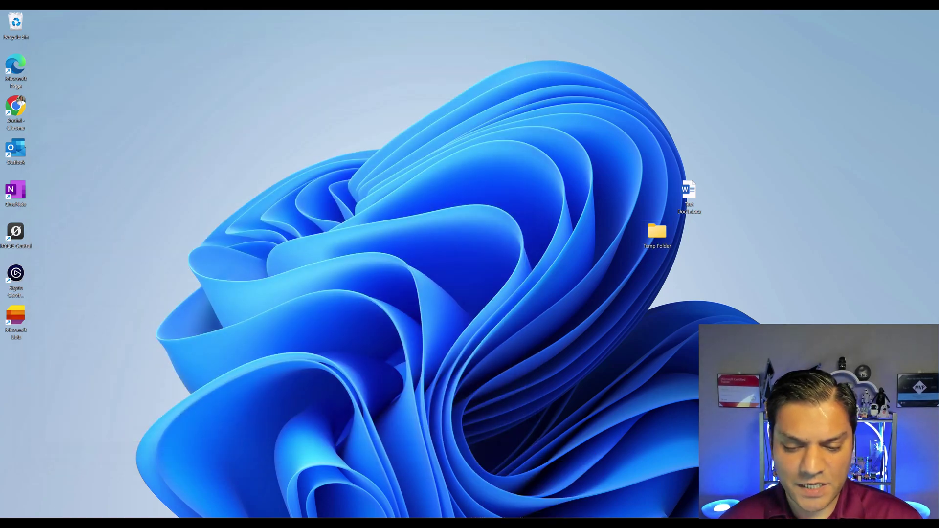
pyautogui.click(537, 484)
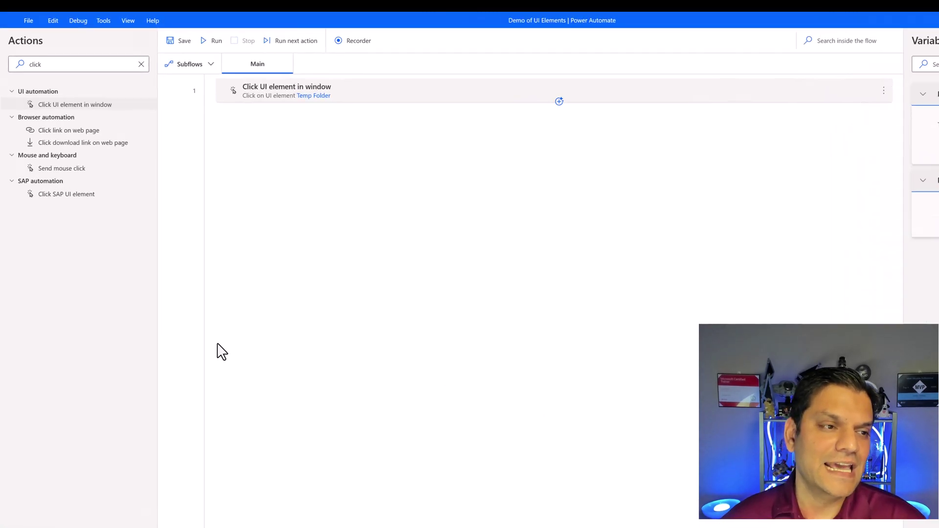
# Search for 'wait' and add Wait for window content below step 1
pyautogui.click(190, 90)
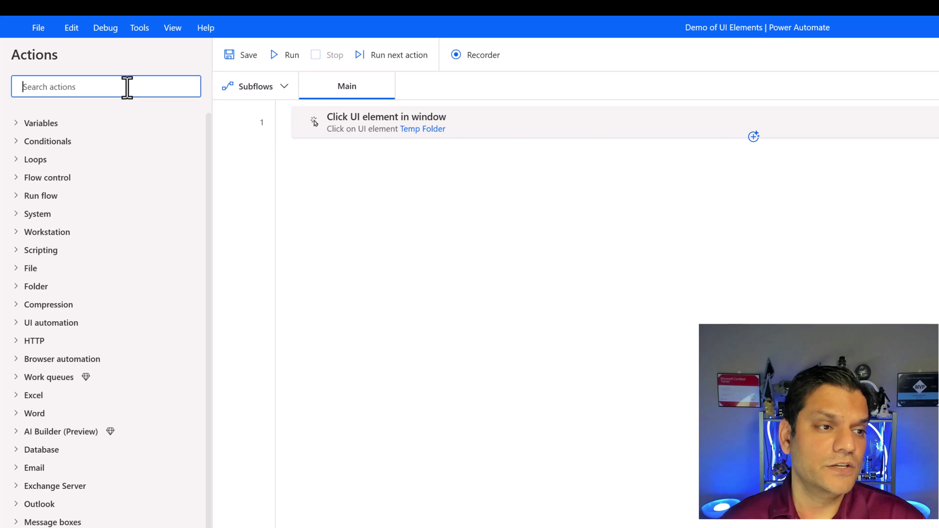
pyautogui.write('wait')
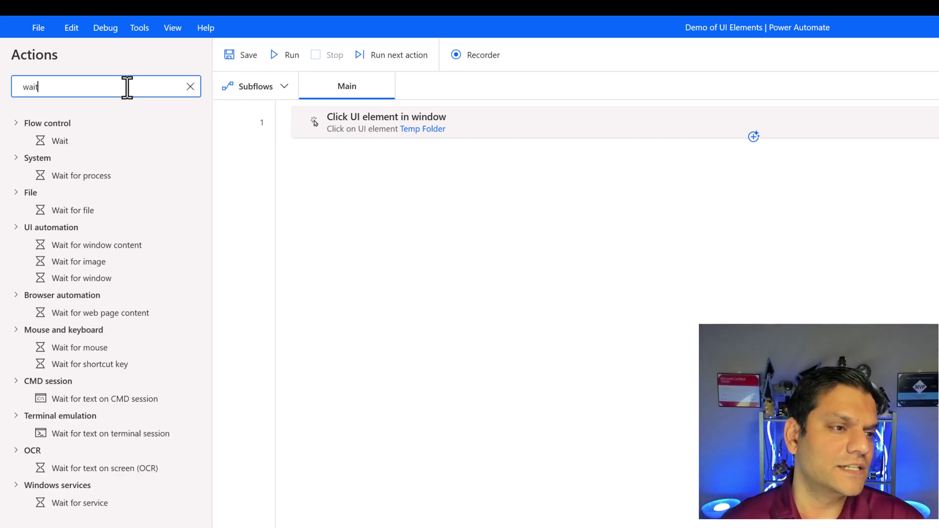
pyautogui.moveTo(76, 245)
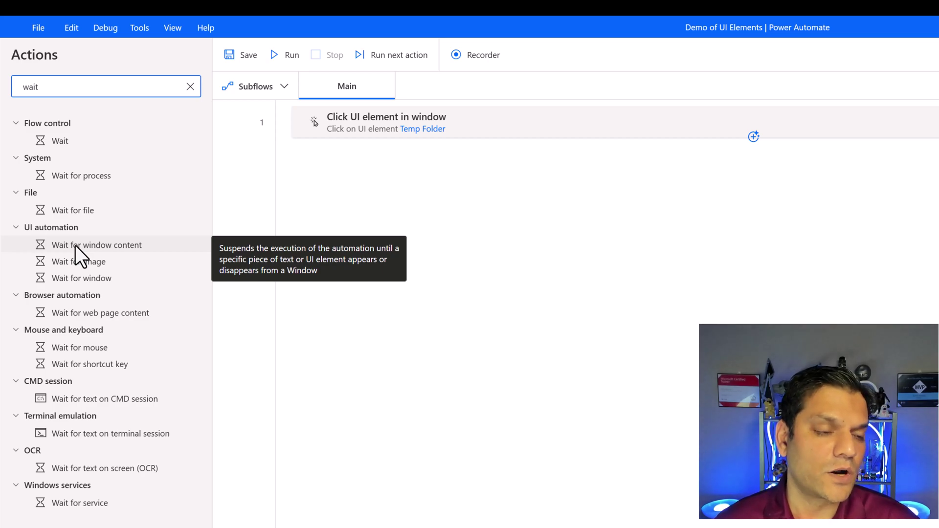
pyautogui.moveTo(75, 245); pyautogui.dragTo(480, 146)
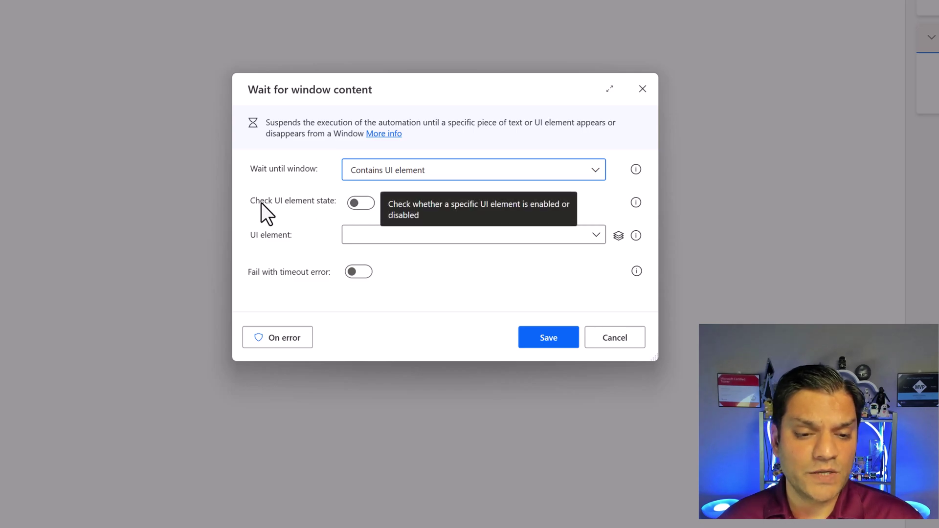
# Wait for the Temp Folder element with state checking on, and save step 2
pyautogui.click(365, 209)
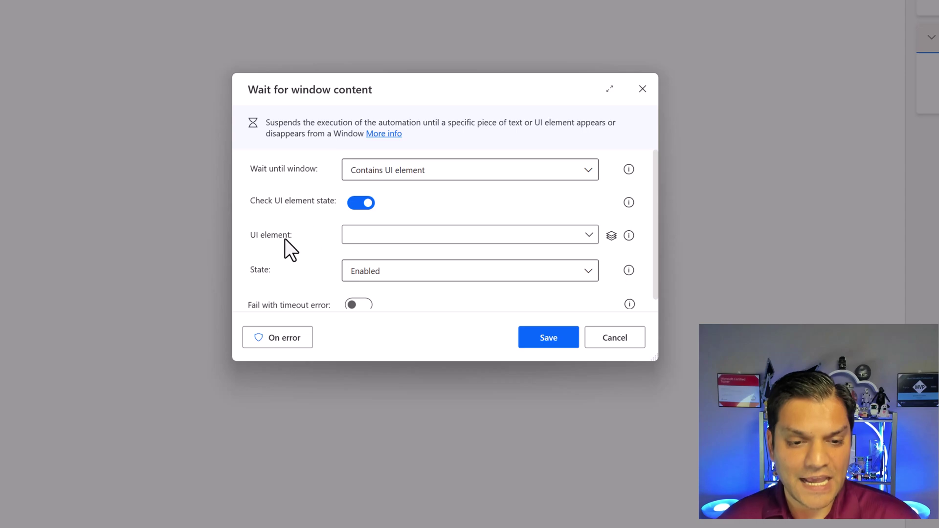
pyautogui.click(383, 239)
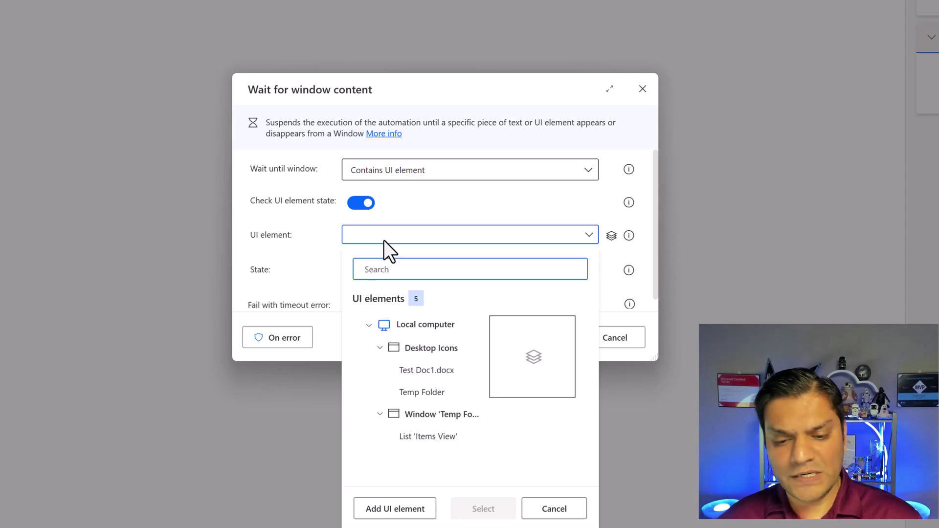
pyautogui.click(421, 391)
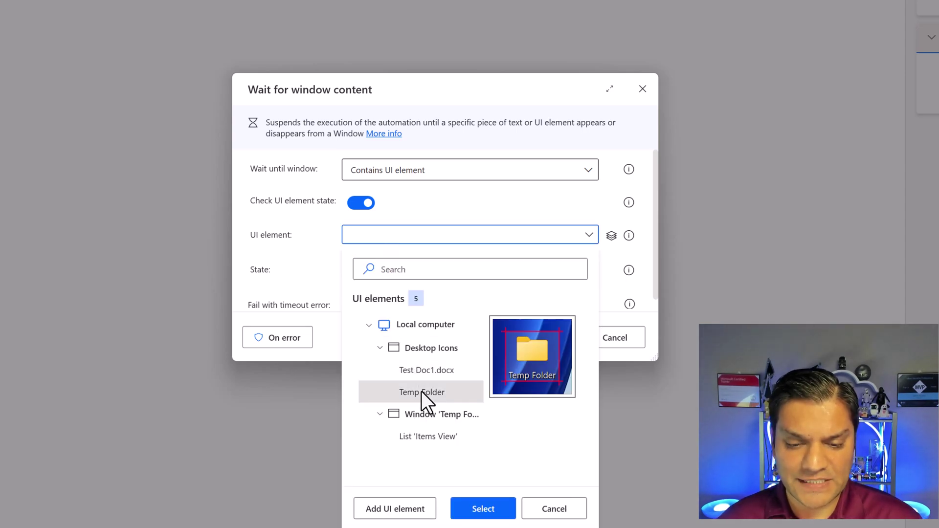
pyautogui.click(478, 509)
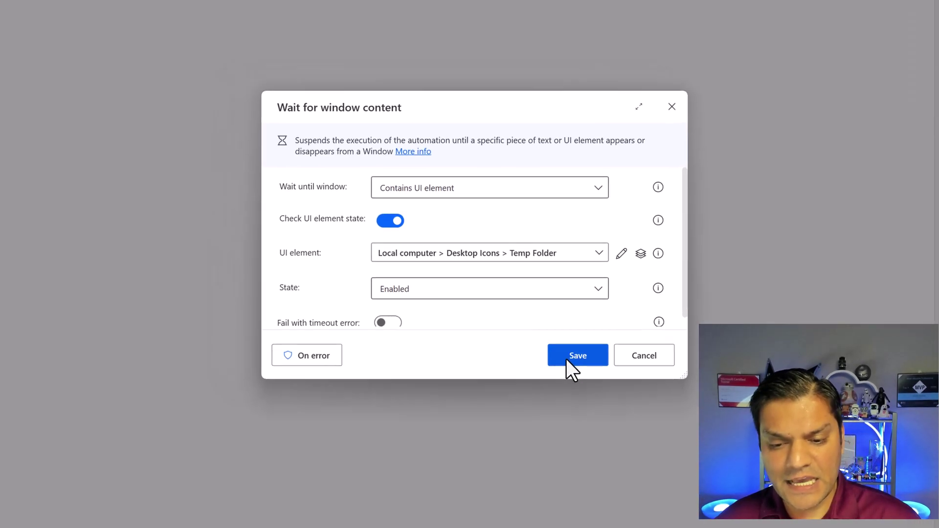
pyautogui.click(572, 355)
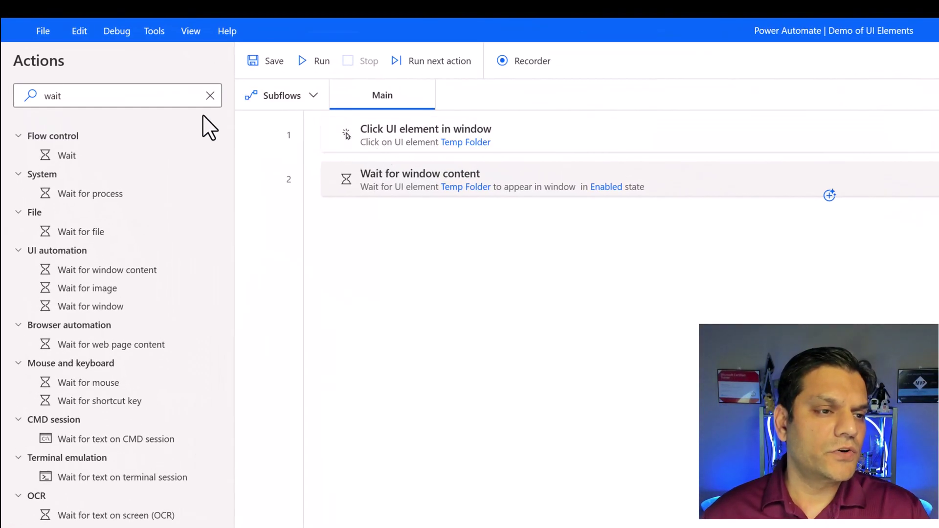
pyautogui.click(210, 95)
# Add a Drag and drop UI element in window step: drag Test Doc1.docx, drop over Temp Folder
pyautogui.write('drag')
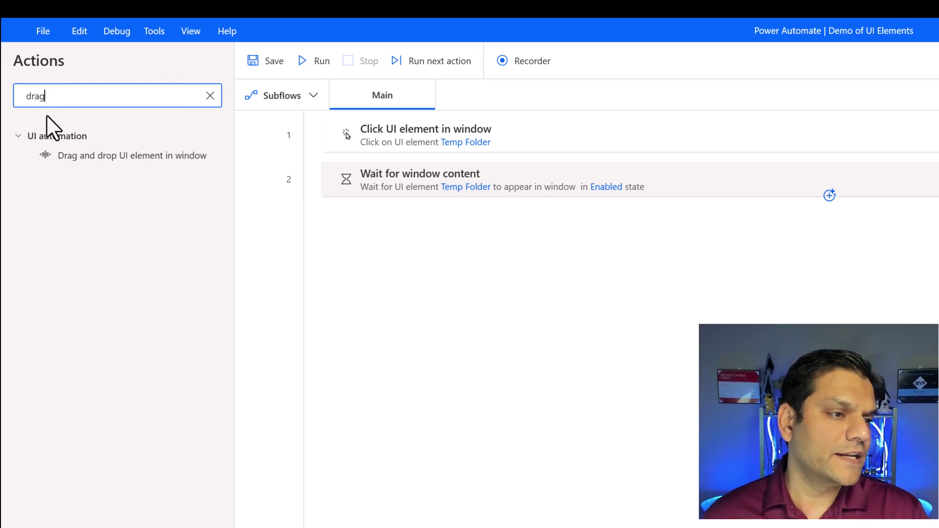
pyautogui.moveTo(66, 157); pyautogui.dragTo(469, 253)
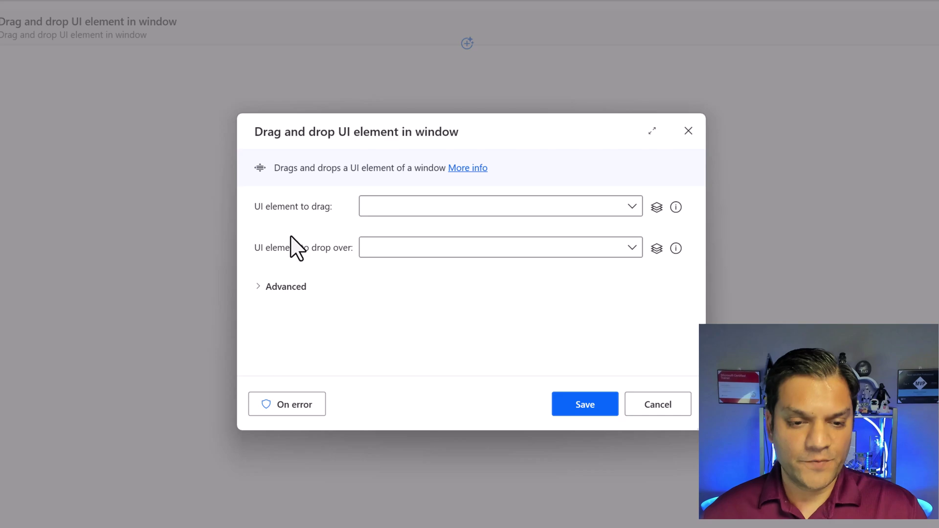
pyautogui.click(632, 206)
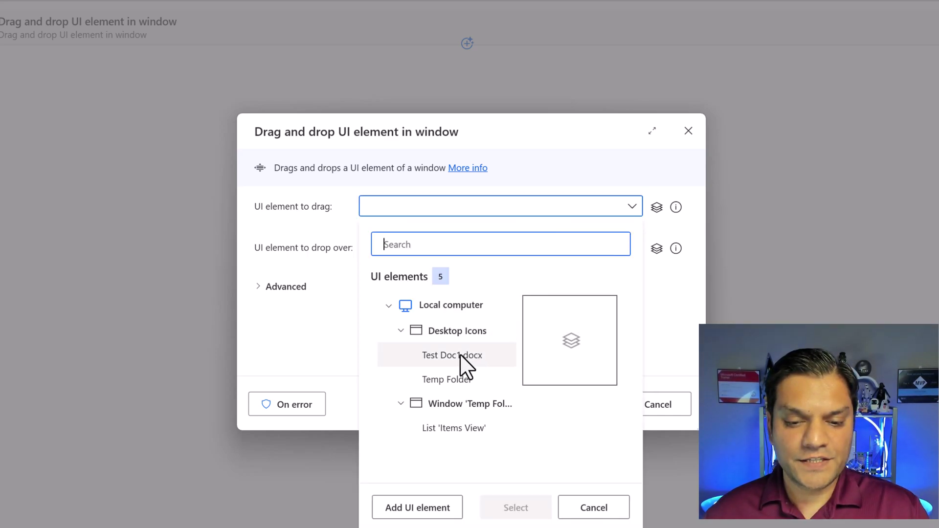
pyautogui.click(458, 356)
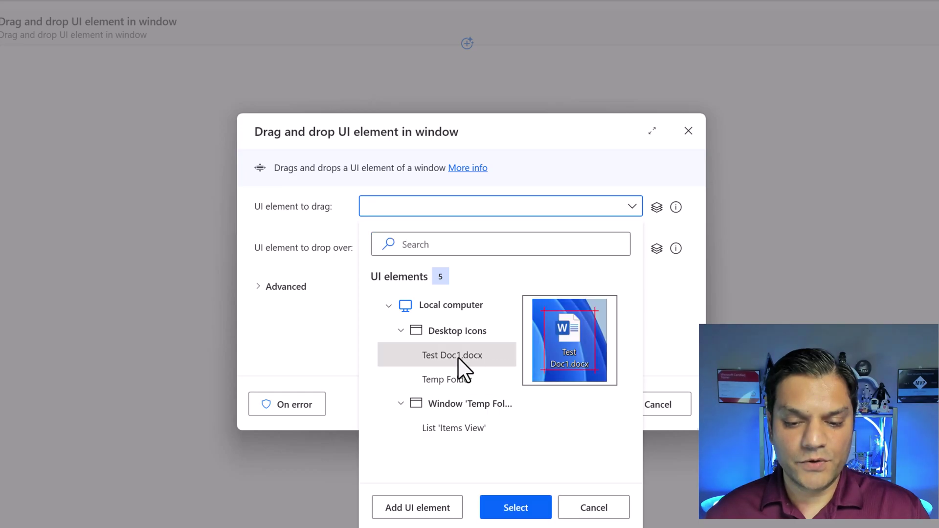
pyautogui.click(508, 509)
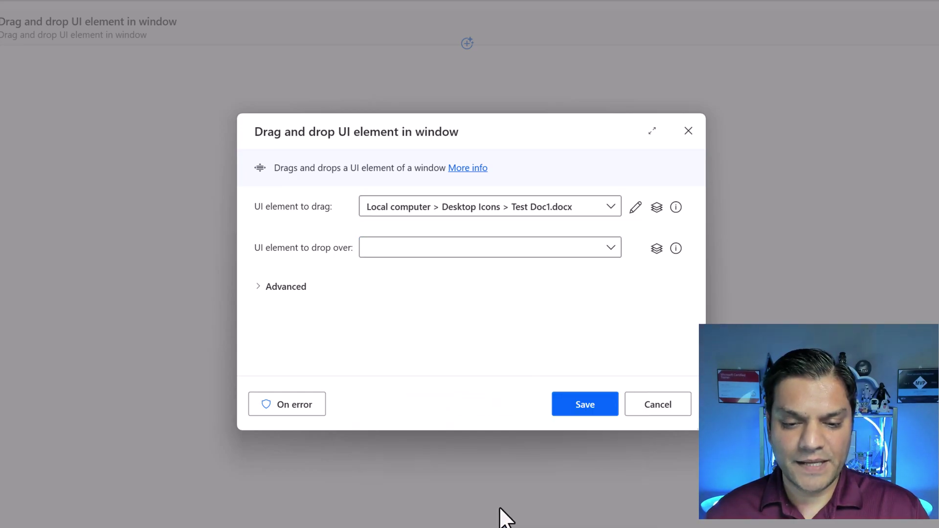
pyautogui.click(615, 253)
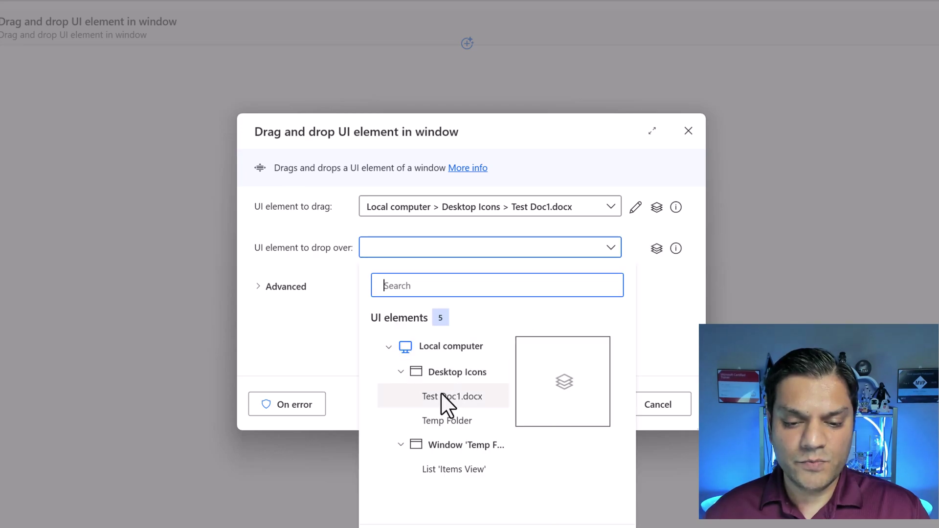
pyautogui.click(442, 421)
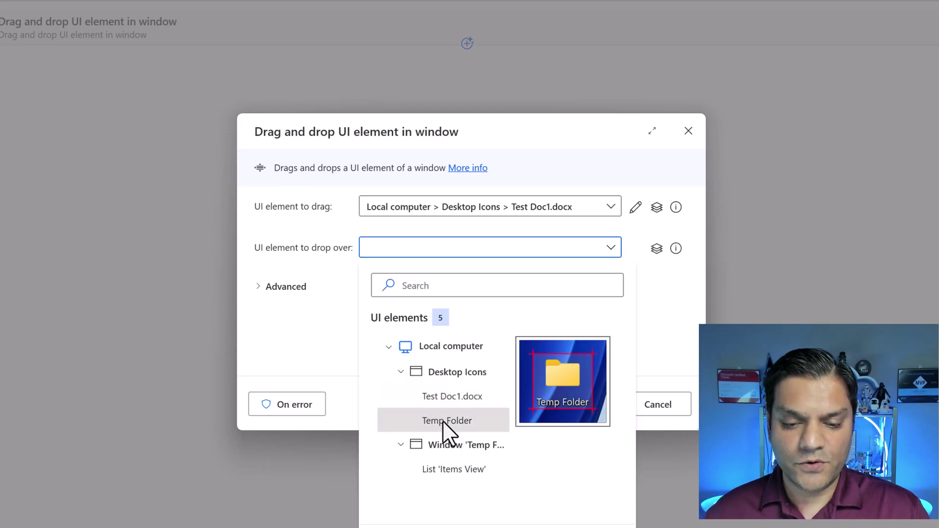
pyautogui.click(517, 513)
pyautogui.click(589, 404)
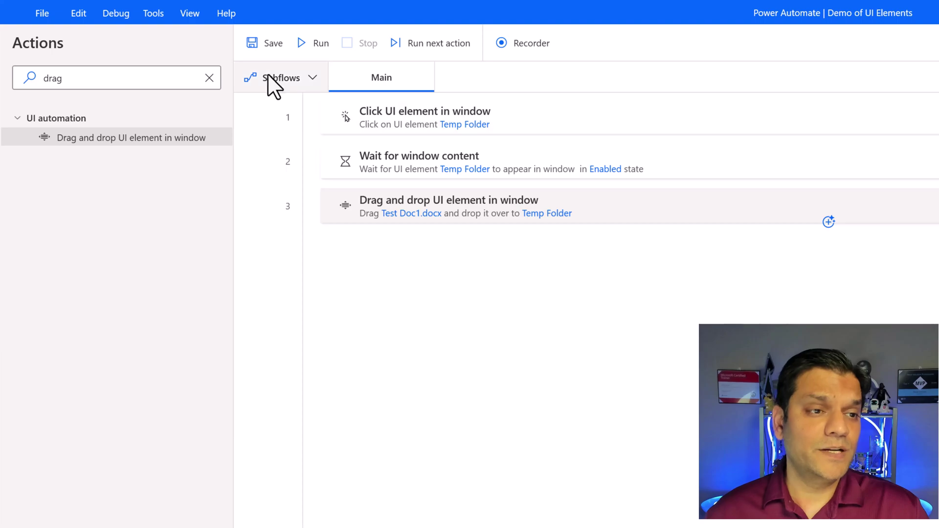
# Save the 'Demo of UI Elements' flow and glance at the desktop before running it
pyautogui.click(256, 49)
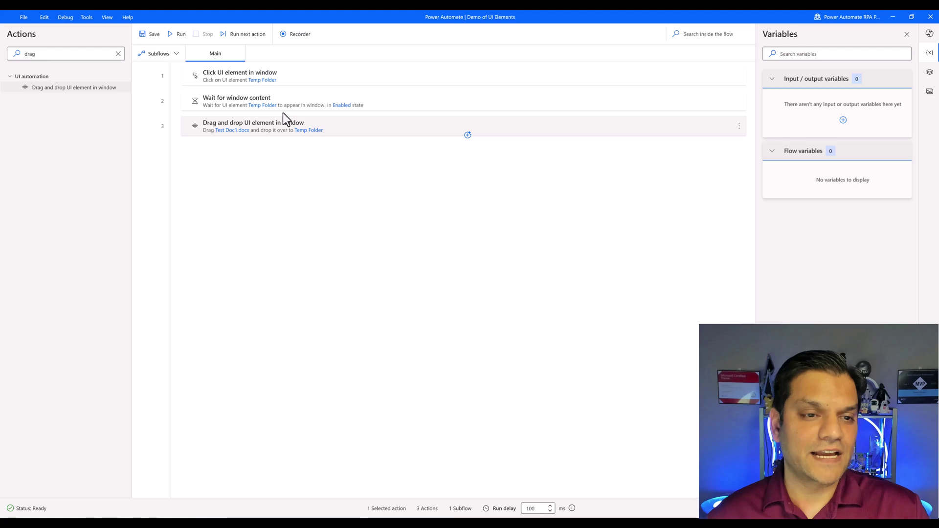
pyautogui.click(897, 19)
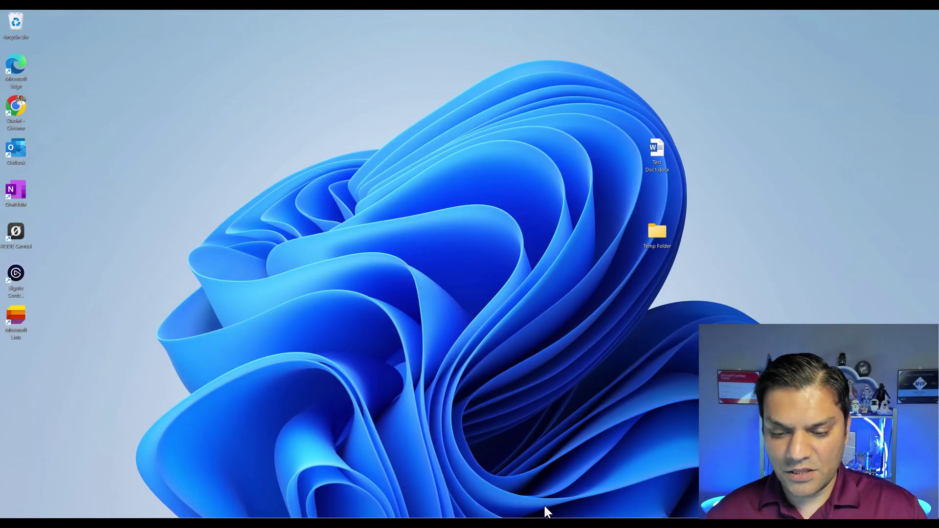
pyautogui.moveTo(544, 511)
pyautogui.click(574, 489)
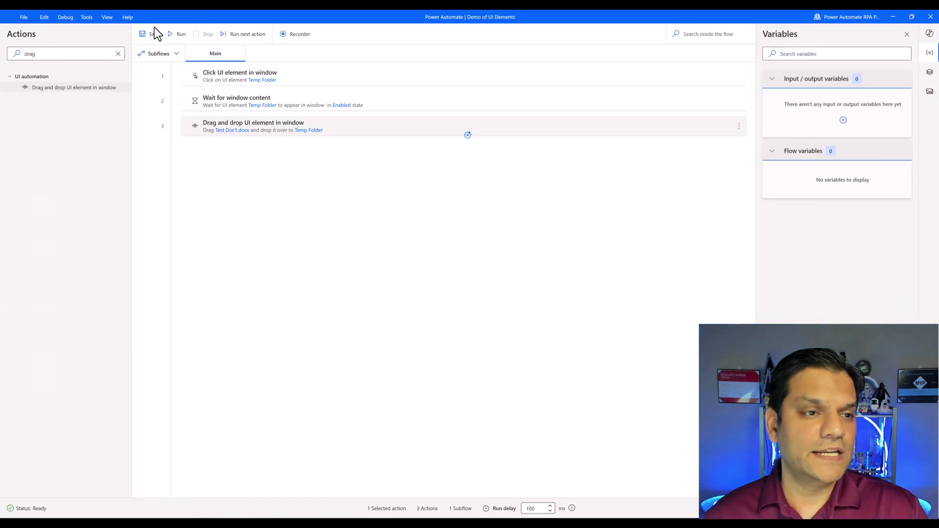
# Run the flow and confirm Test Doc1.docx now sits inside Temp Folder
pyautogui.click(178, 34)
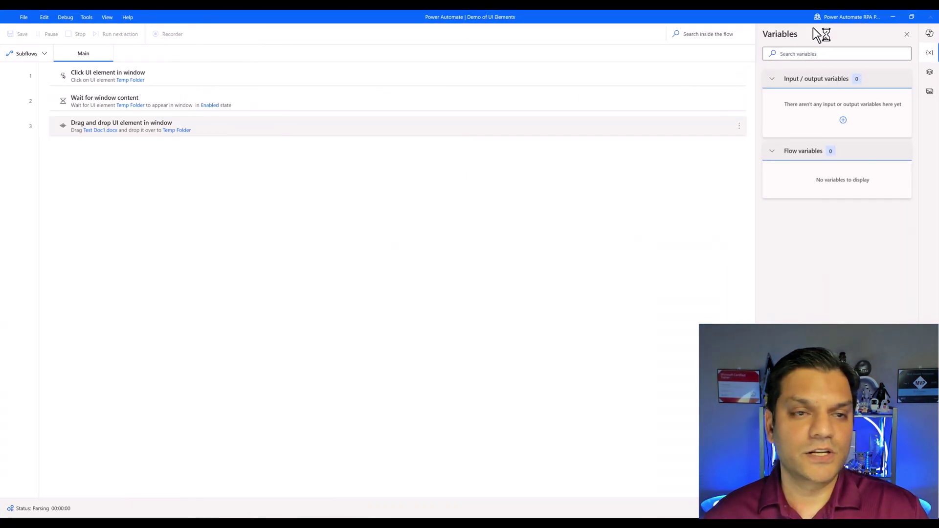
pyautogui.click(893, 17)
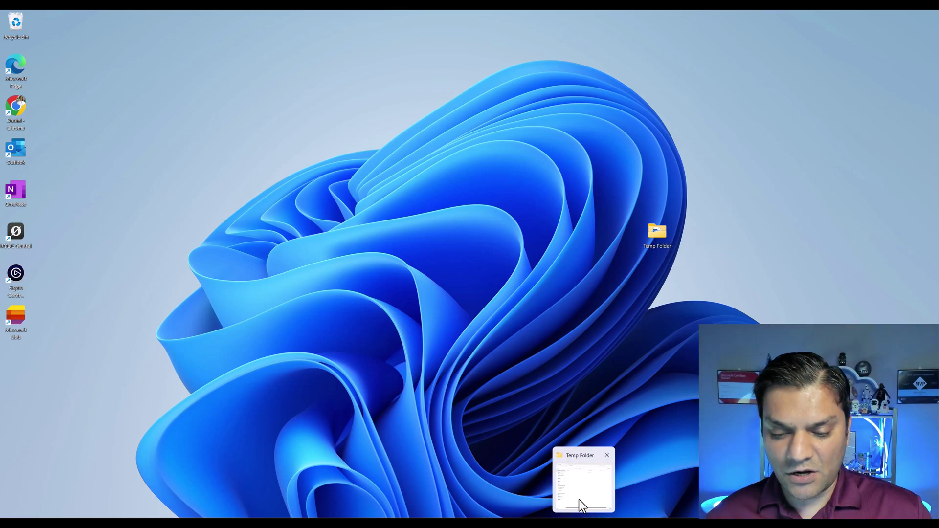
pyautogui.click(579, 500)
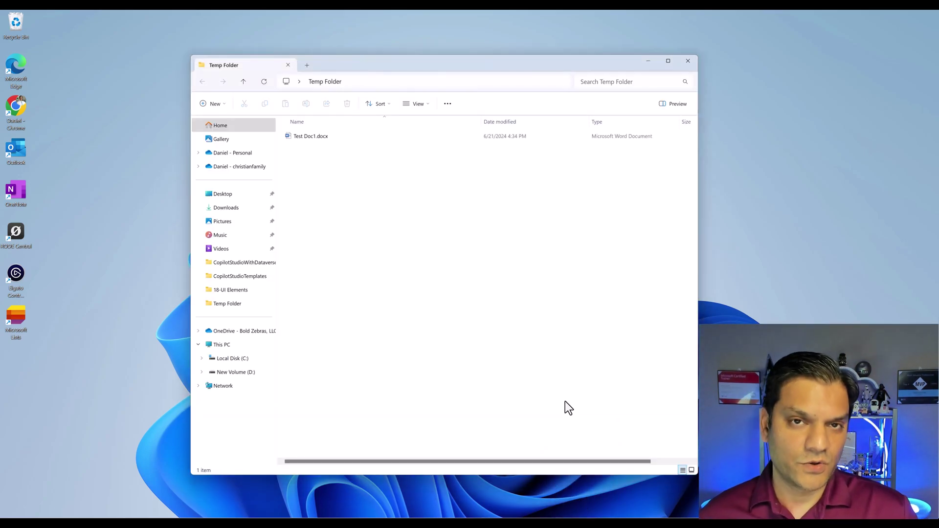